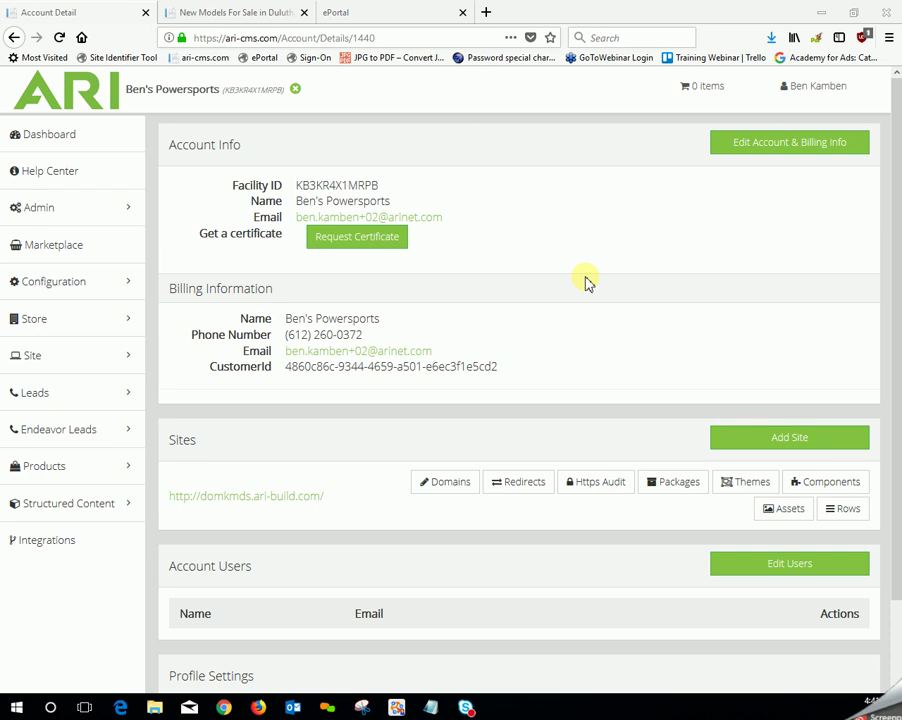
Open the dealer test site's New Models page and examine the listed manufacturers.
left_click(260, 14)
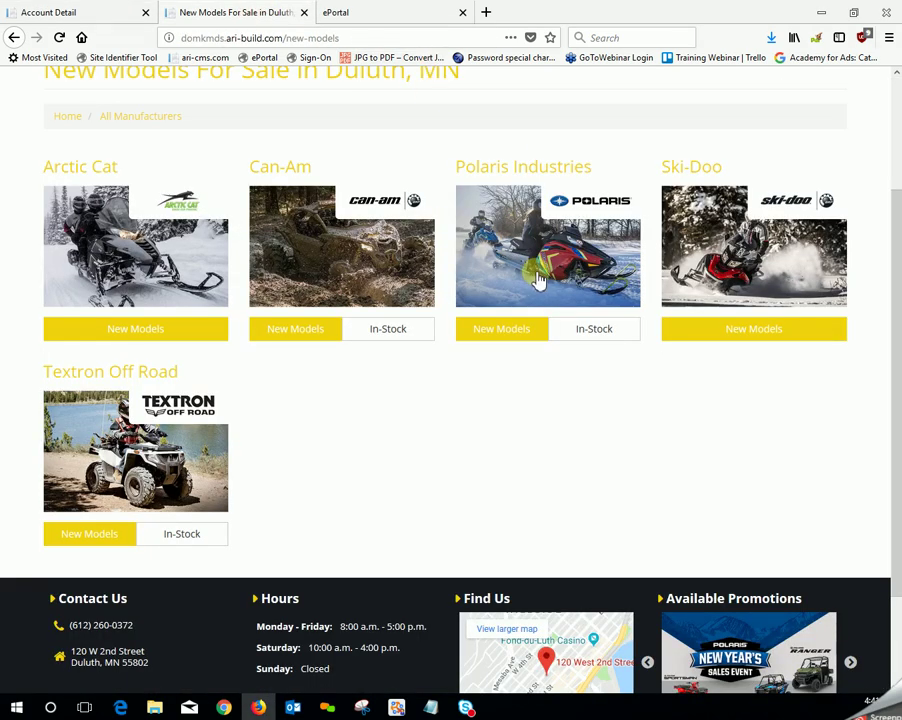
scroll(541, 268, "up", 3)
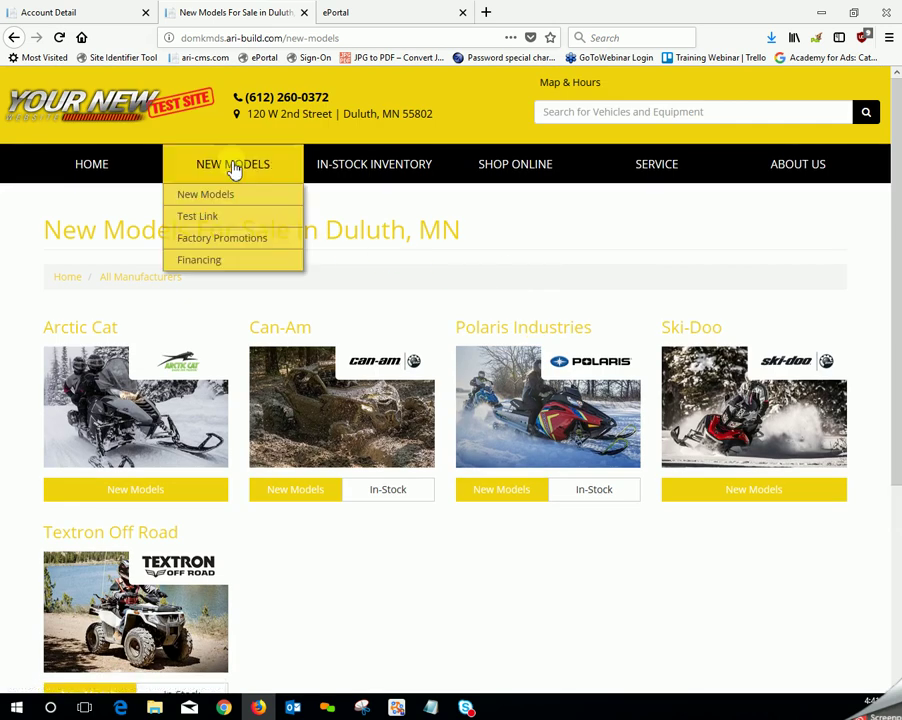
left_click(241, 196)
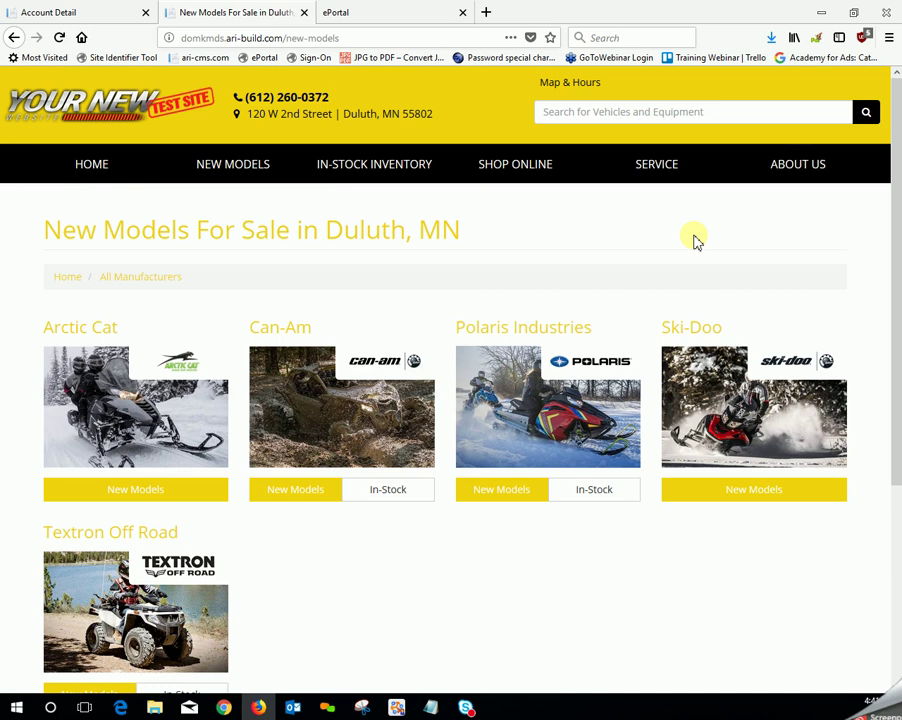
scroll(690, 268, "down", 1)
scroll(692, 268, "down", 1)
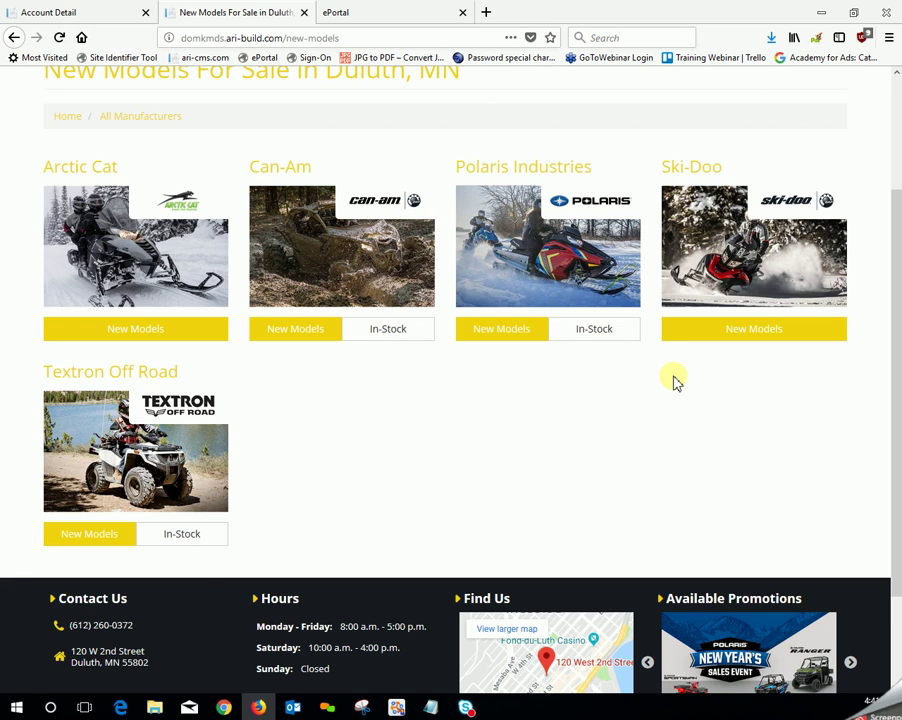
scroll(672, 380, "up", 2)
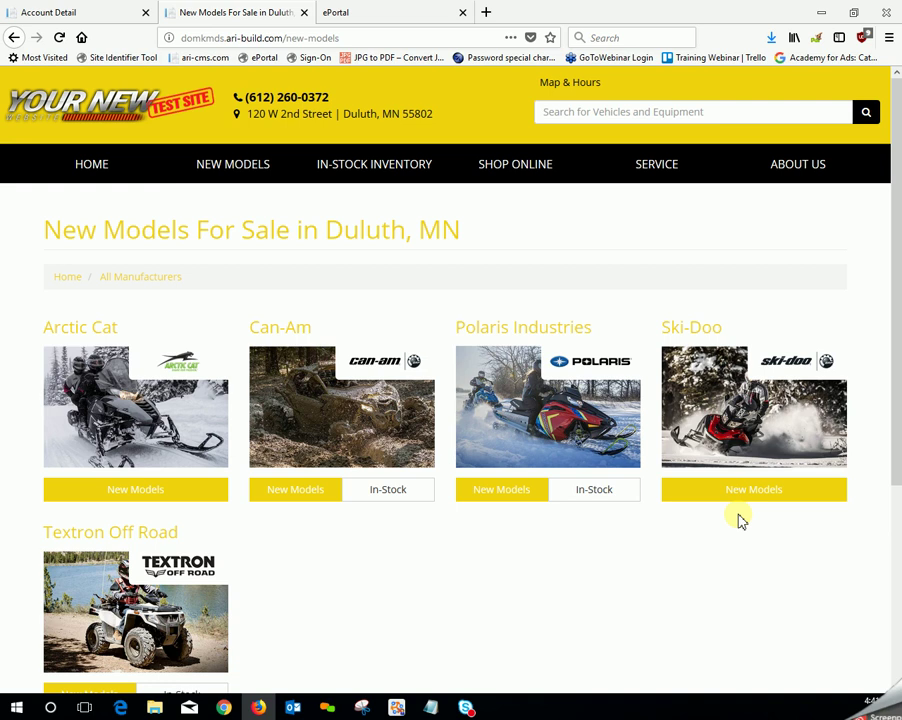
Return to the account's CMS page and start creating a showcase in the Custom Showcase catalogs.
left_click(72, 22)
scroll(417, 432, "down", 1)
scroll(417, 432, "down", 2)
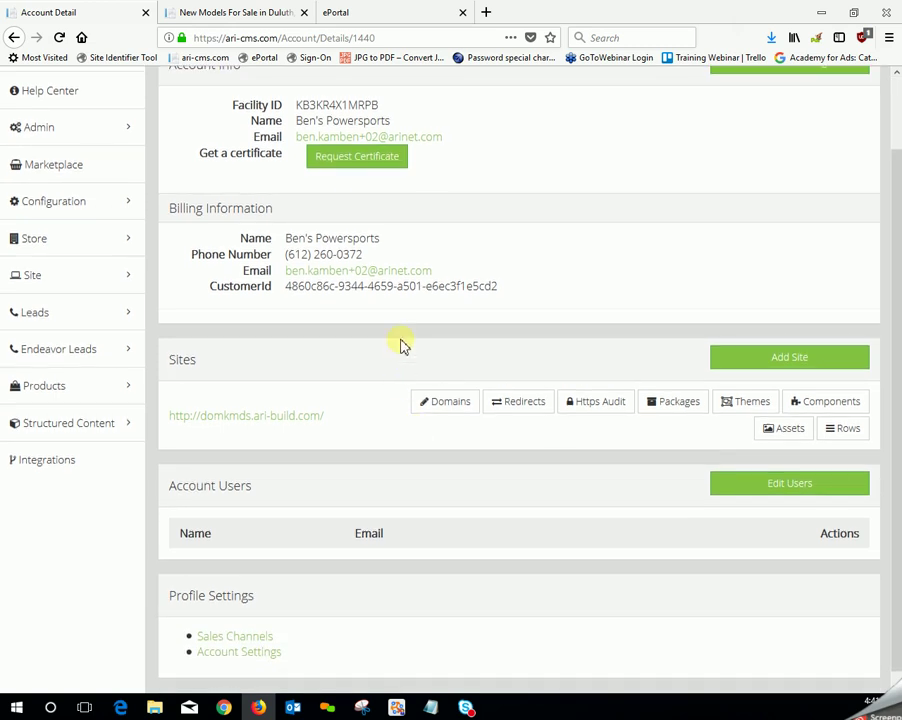
mouse_move(106, 386)
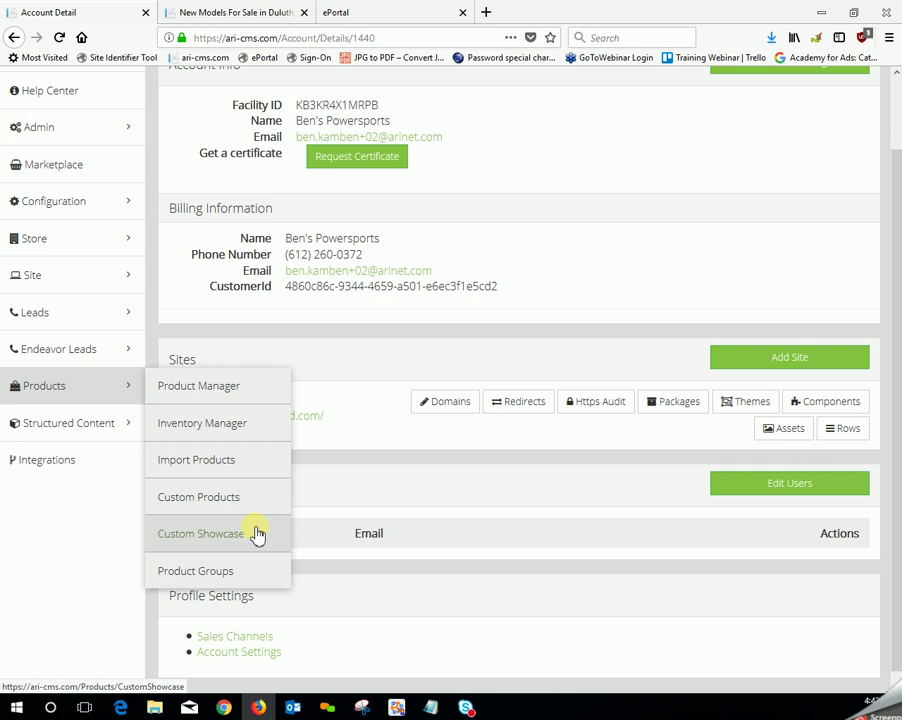
left_click(255, 533)
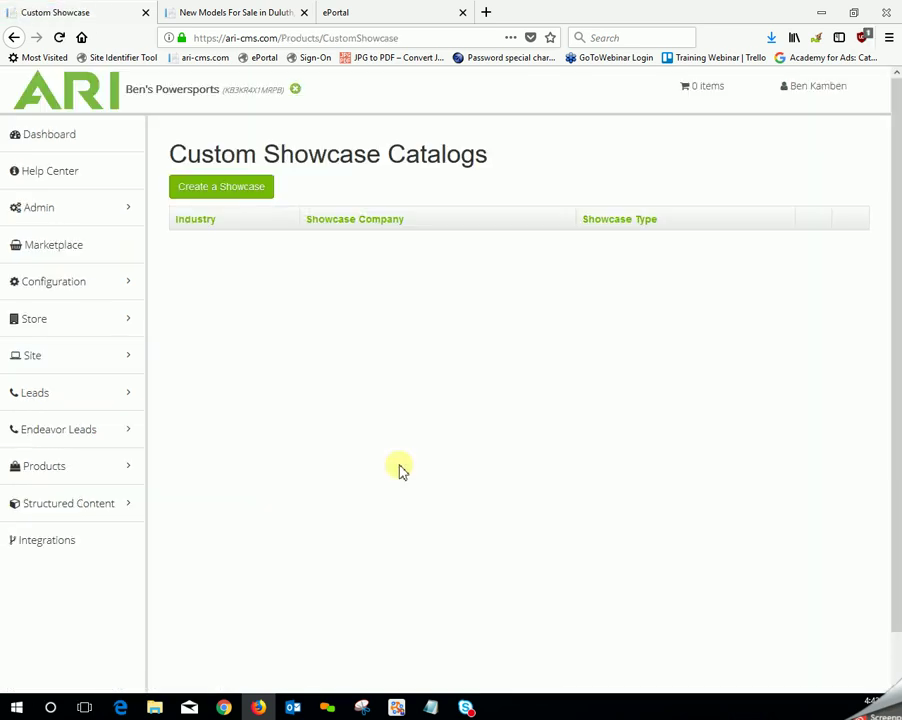
left_click(242, 195)
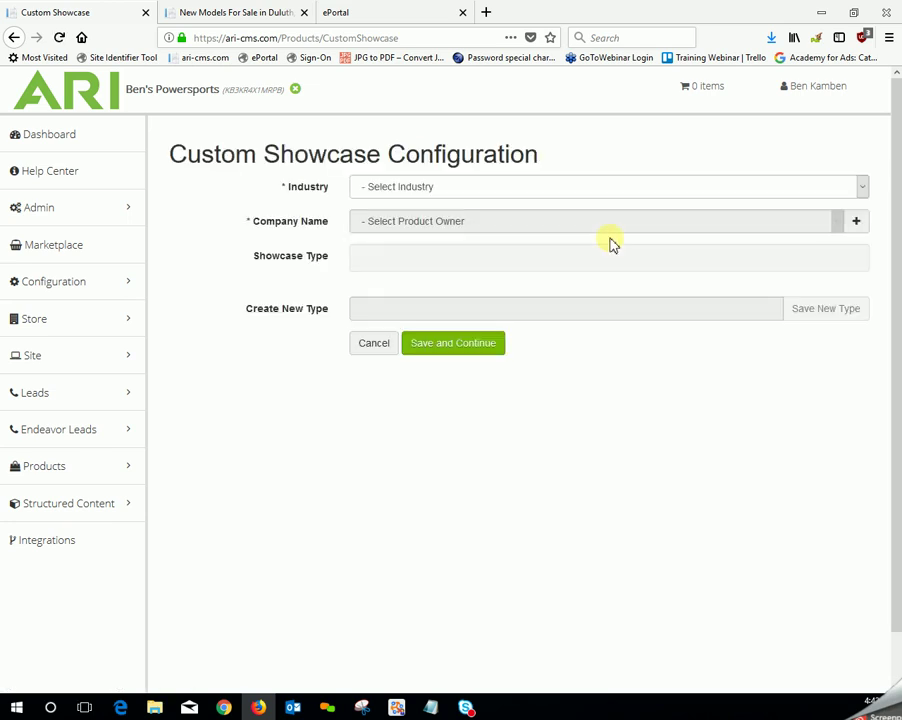
Set the showcase's industry to Power Sports and add a new company named Benelli Motor Scooters.
left_click(862, 189)
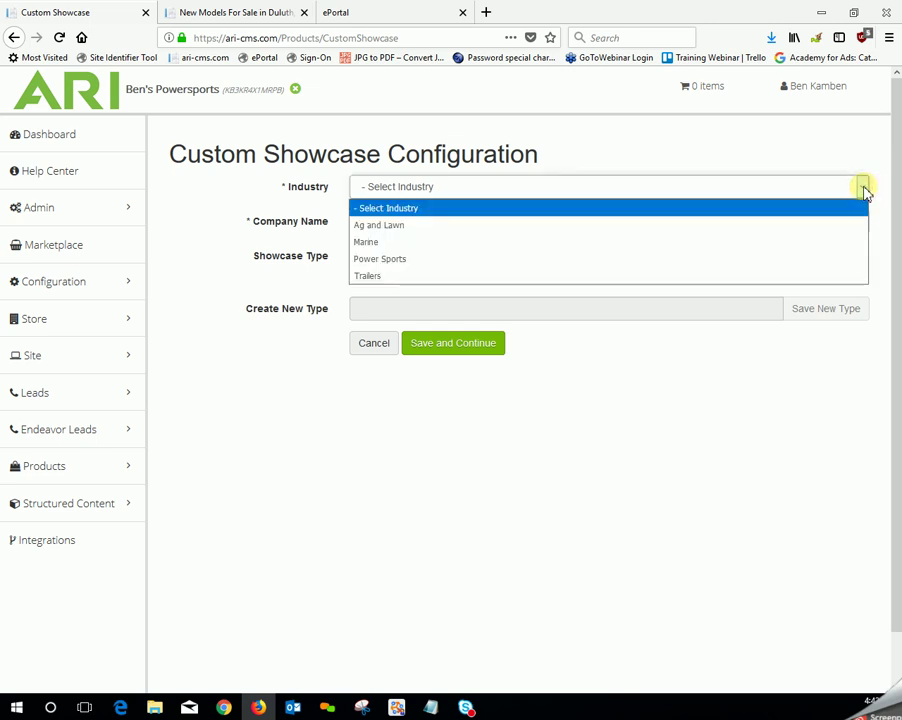
left_click(510, 259)
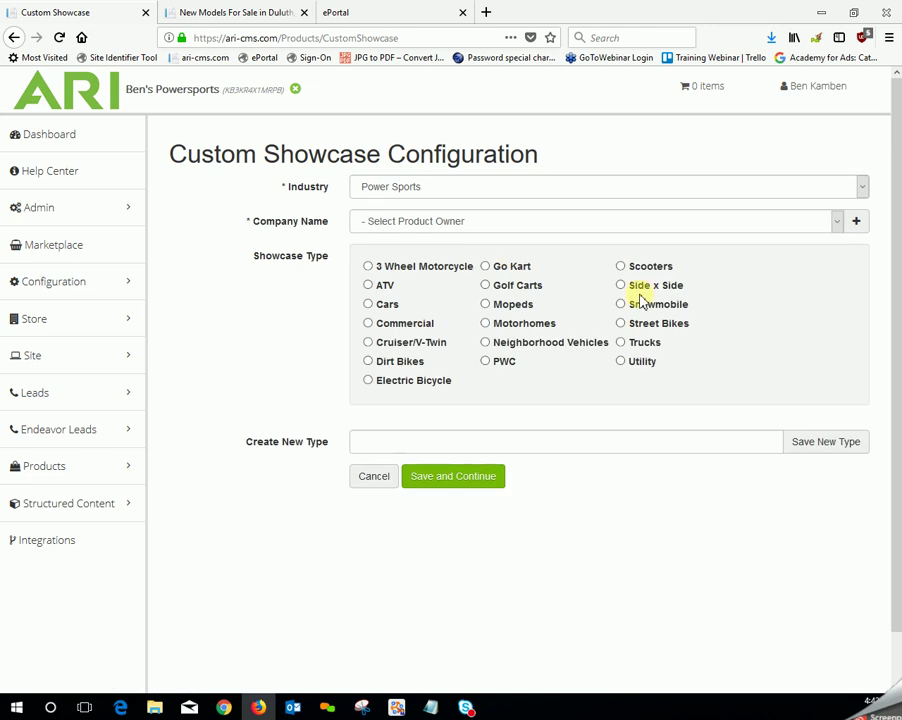
left_click(834, 227)
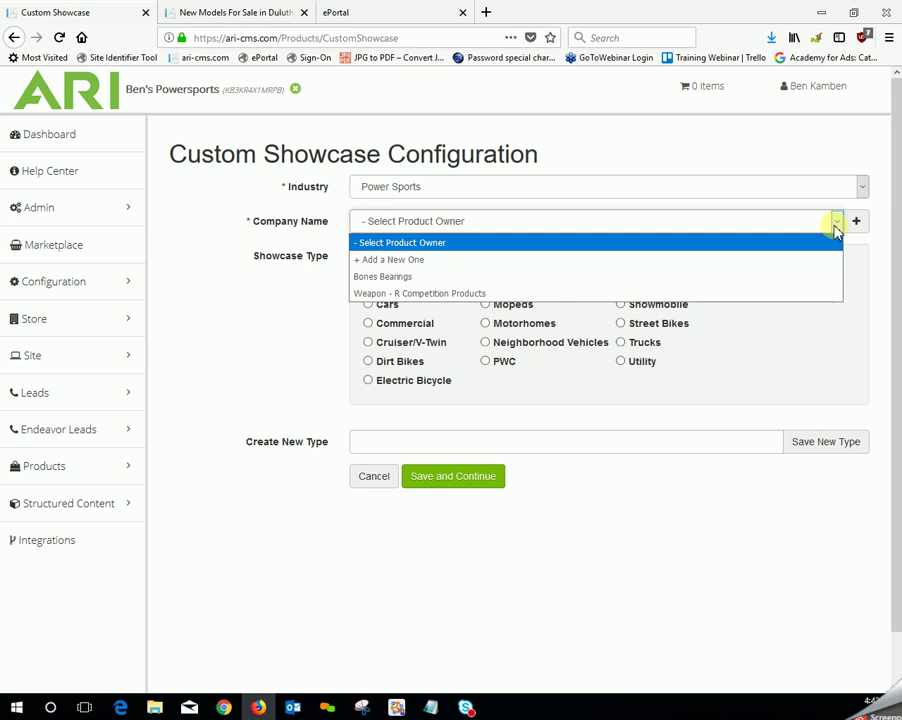
left_click(489, 260)
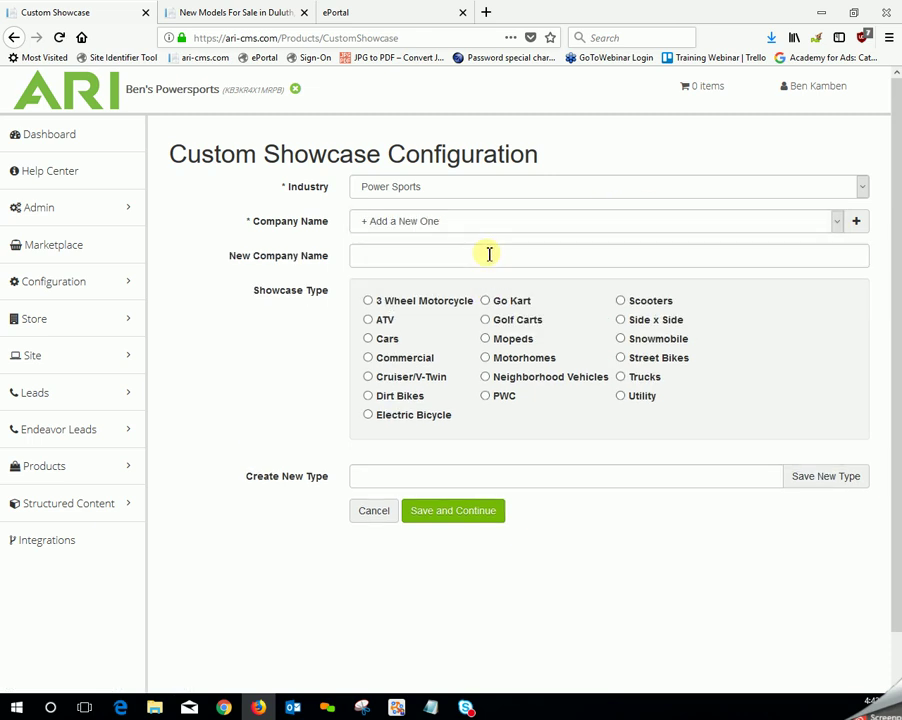
left_click(473, 261)
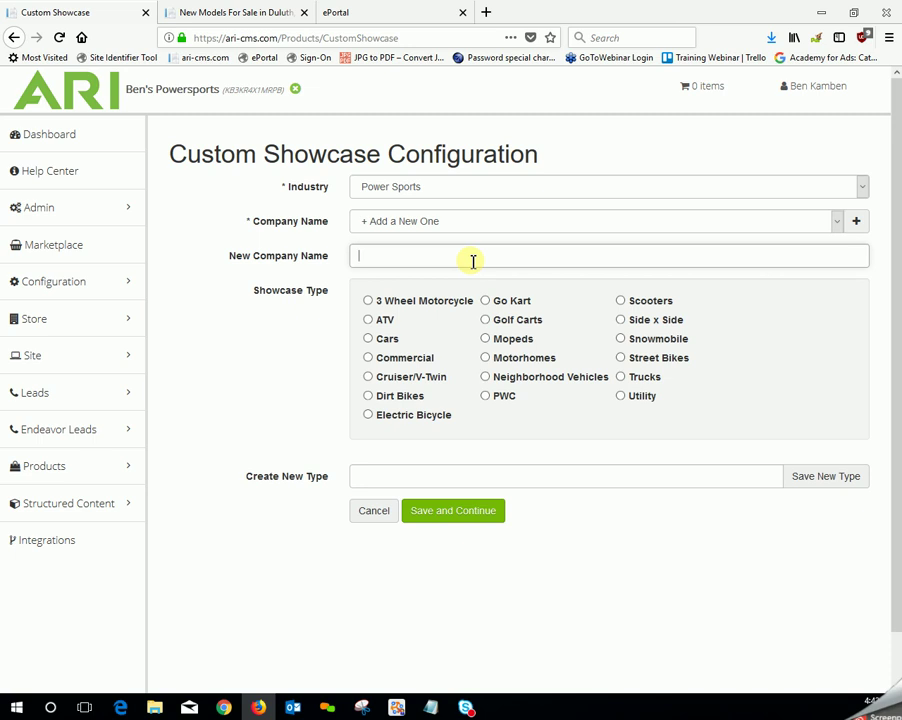
type("Benelli Motor Scooters")
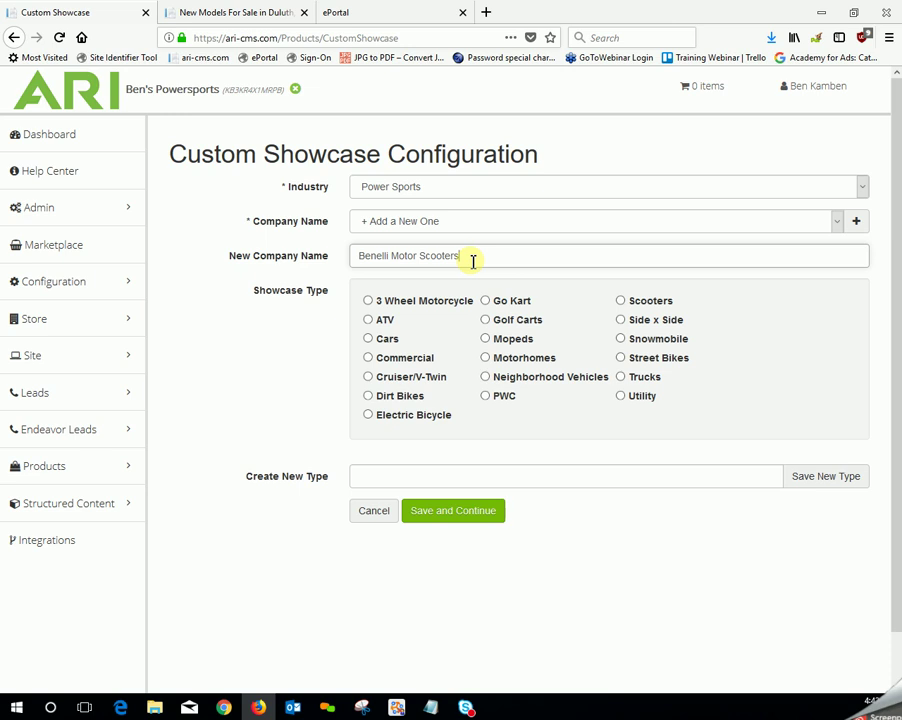
left_click(303, 302)
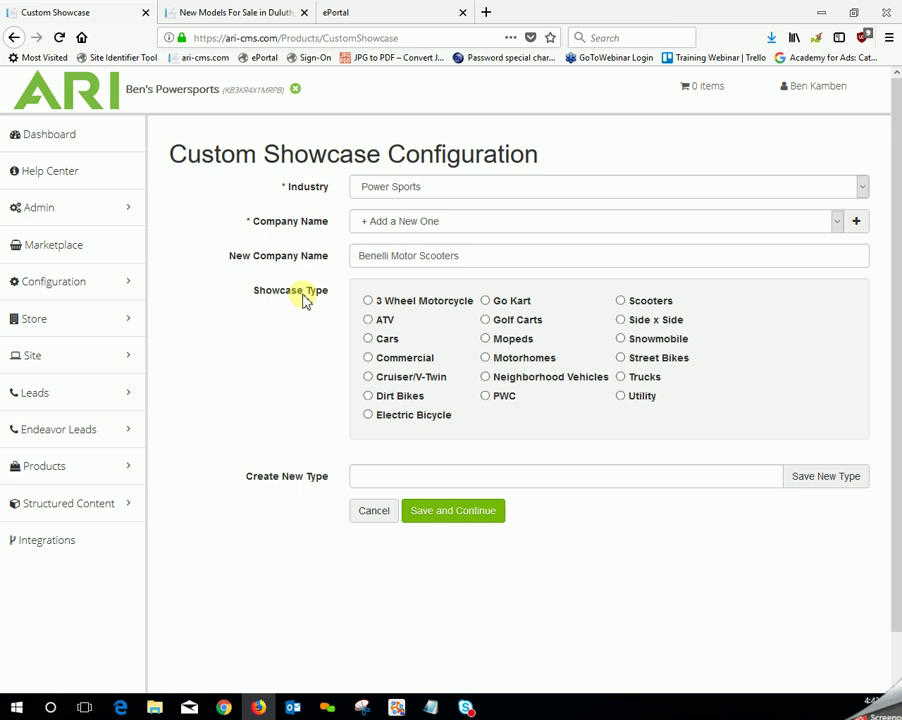
Choose Scooters as the showcase type and save the showcase configuration.
left_click(621, 302)
left_click(621, 302)
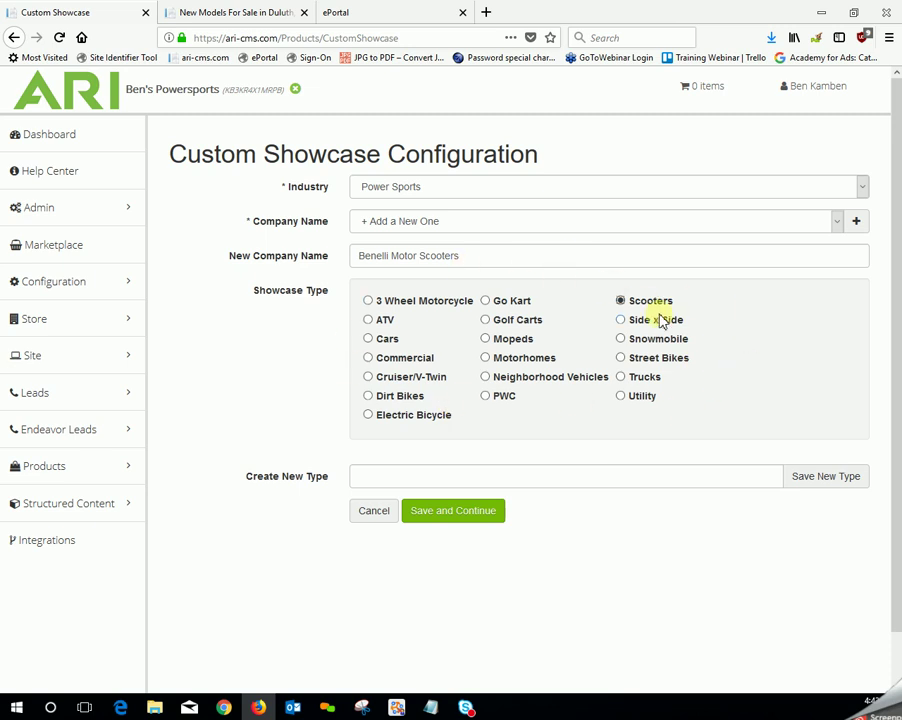
left_click(388, 476)
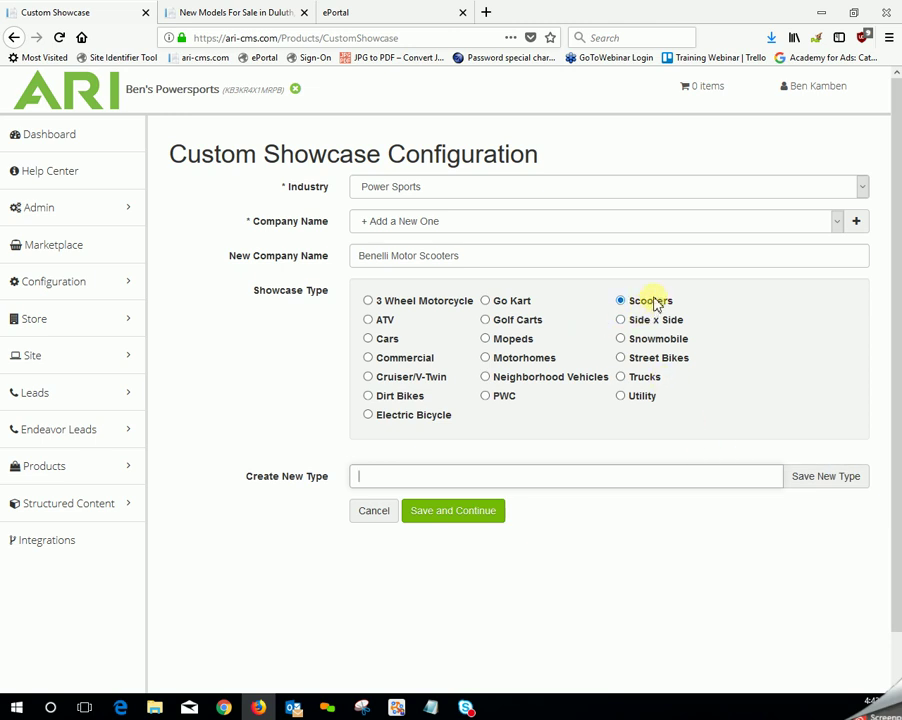
left_click(447, 512)
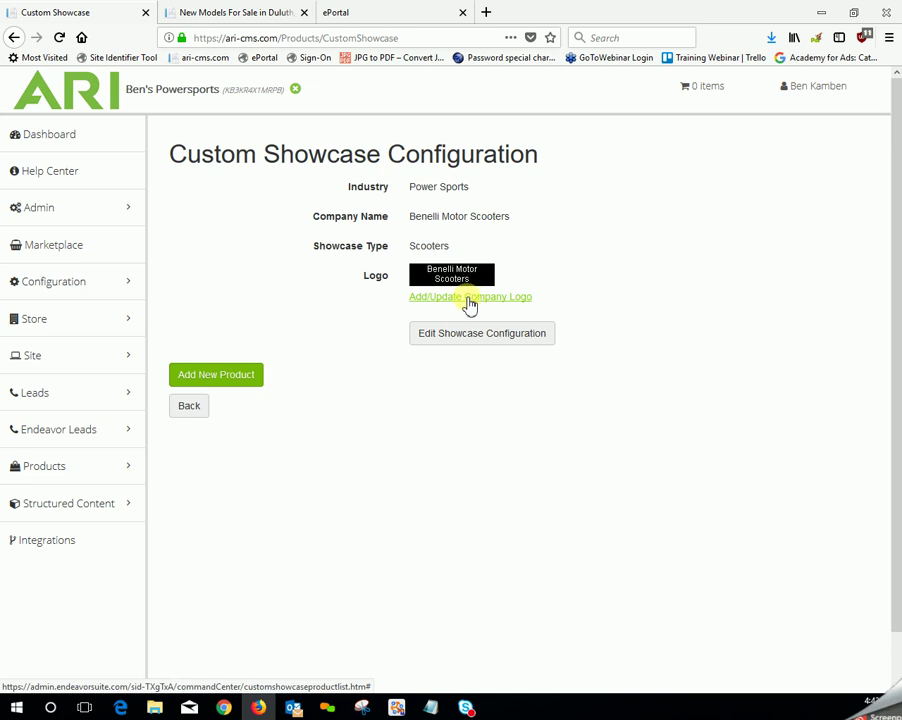
Upload "Benelli logo.jpg" from the Desktop's Flash > Powersports > Benelli Motor Scooters folder as the company logo, with a white background.
left_click(467, 300)
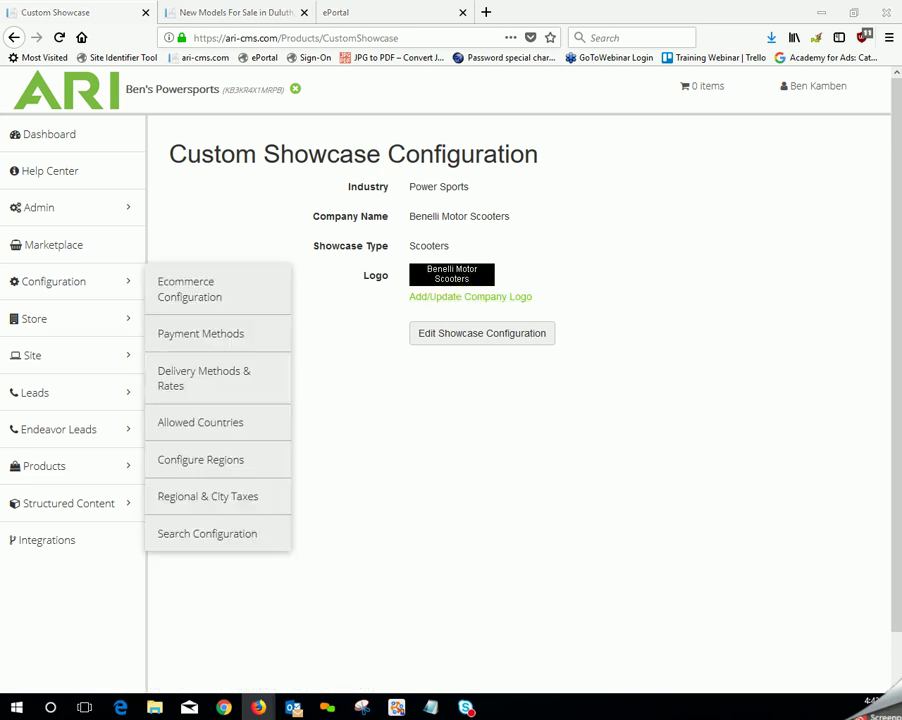
left_click_drag(2, 152, 606, 114)
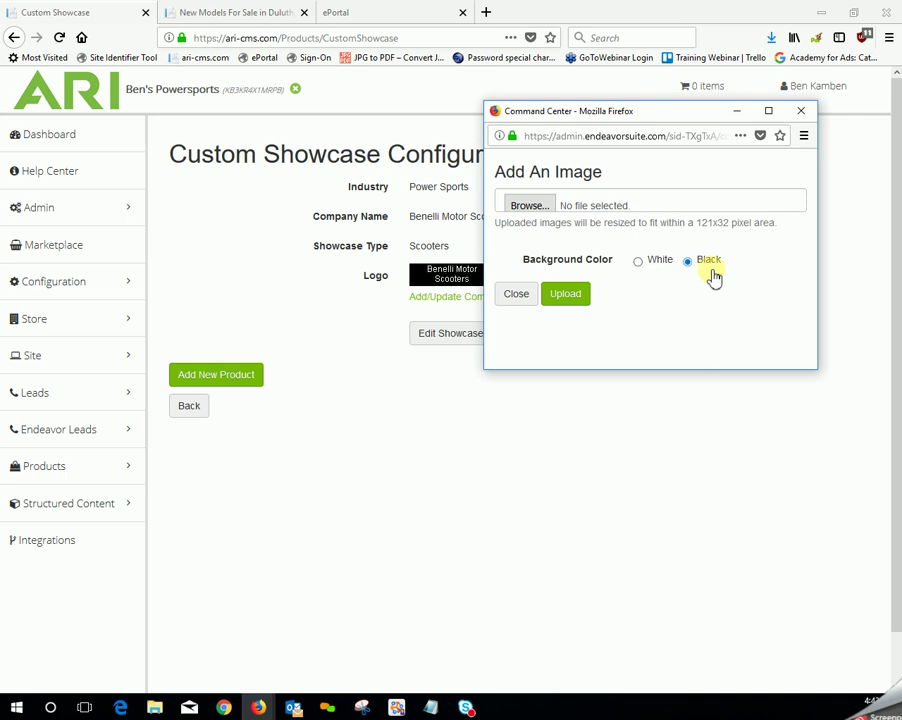
left_click(530, 206)
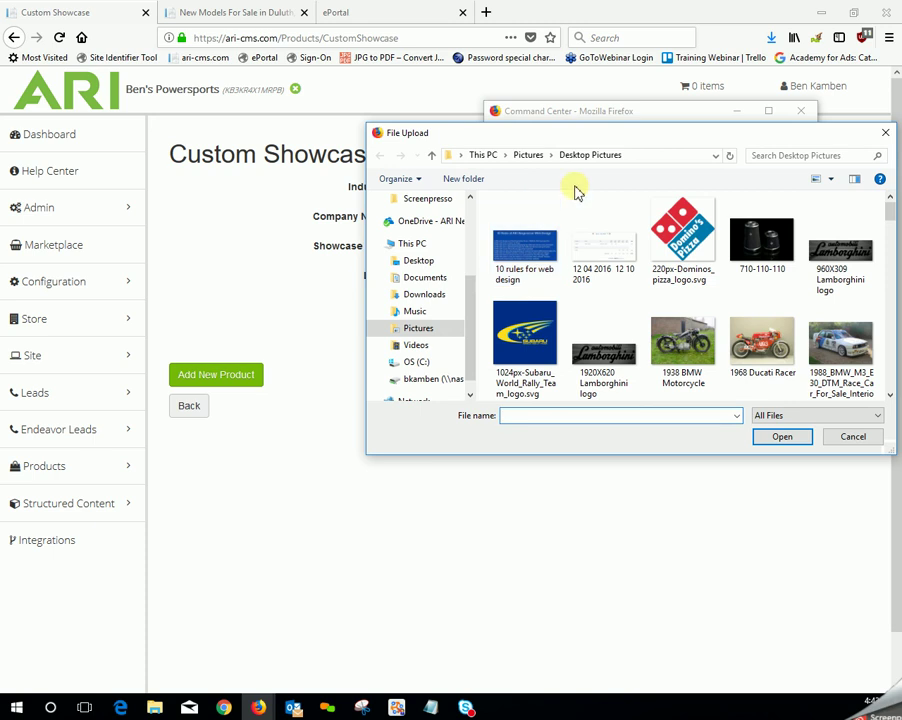
left_click(418, 261)
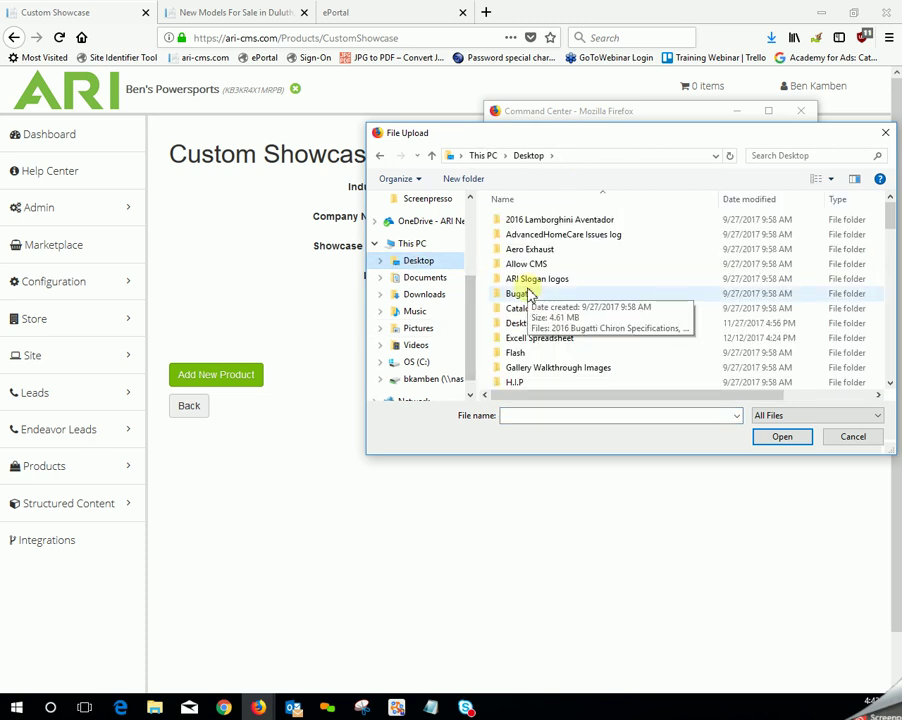
double_click(515, 353)
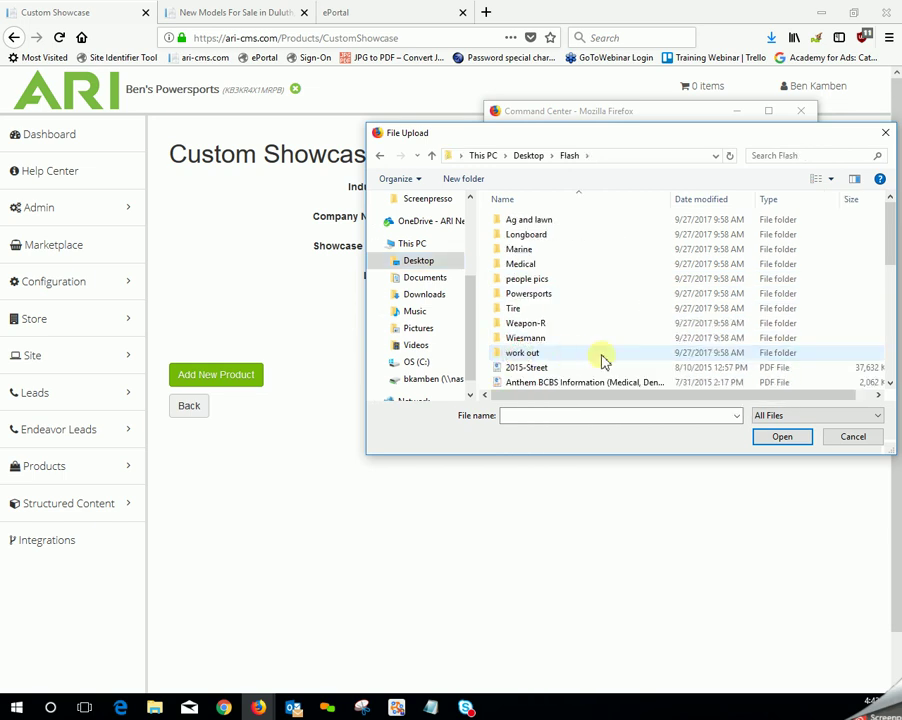
double_click(550, 295)
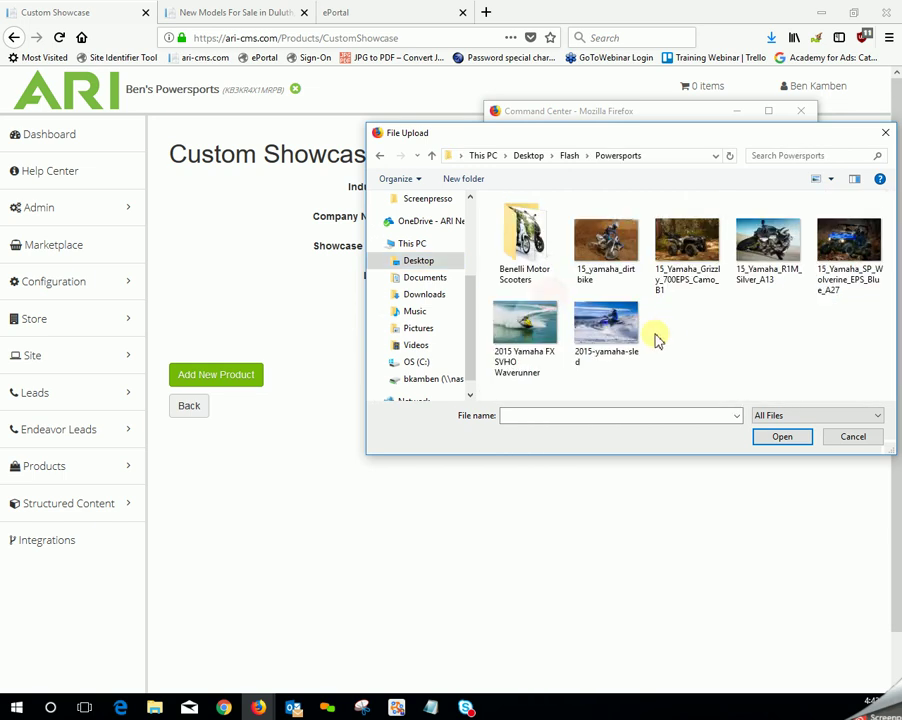
double_click(522, 238)
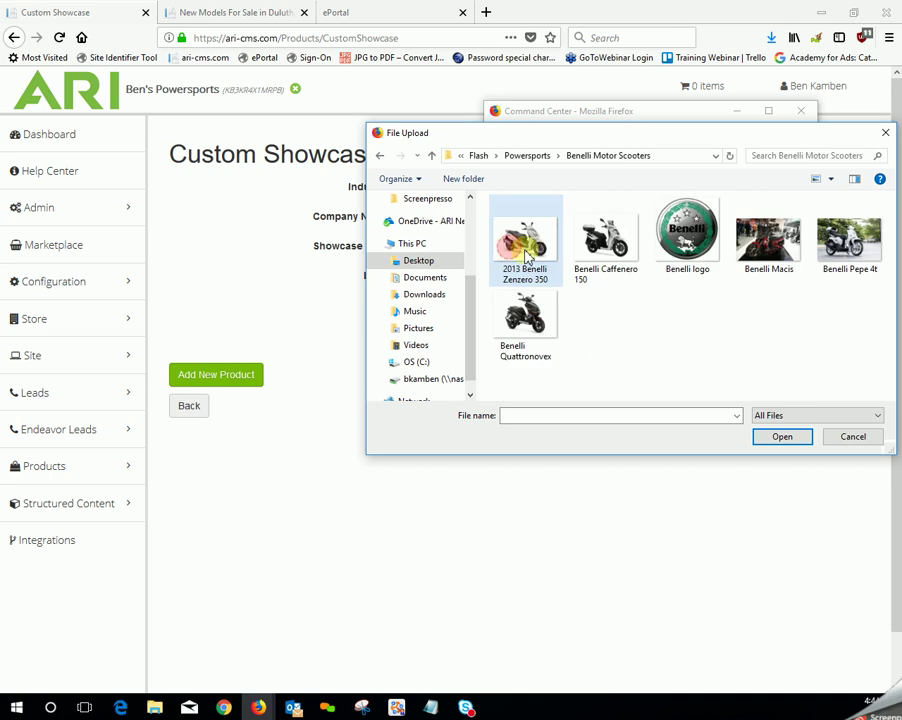
left_click(703, 236)
left_click(783, 437)
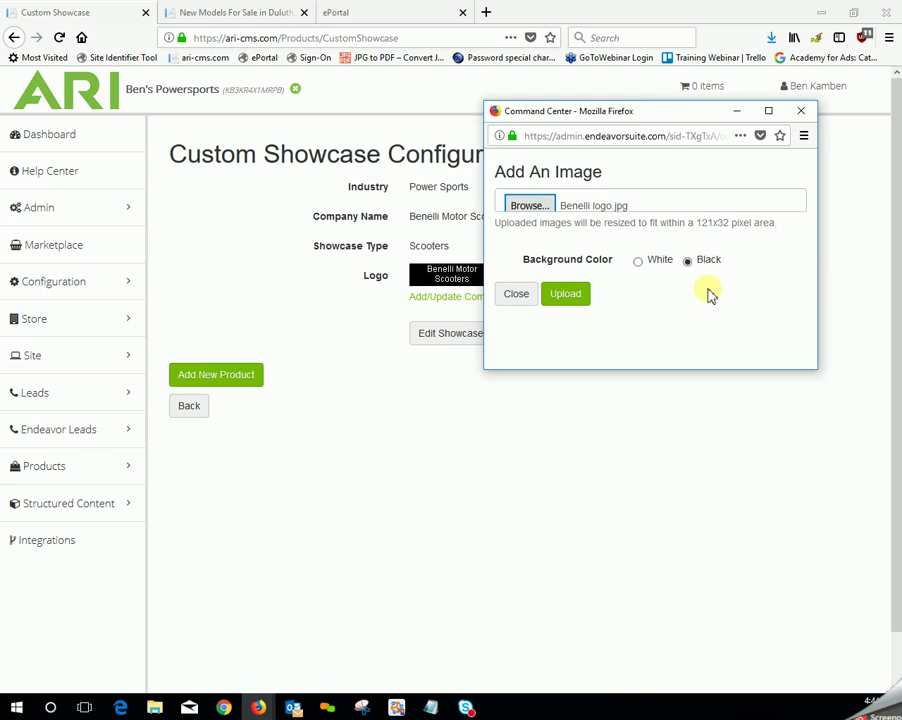
left_click(639, 264)
left_click(566, 297)
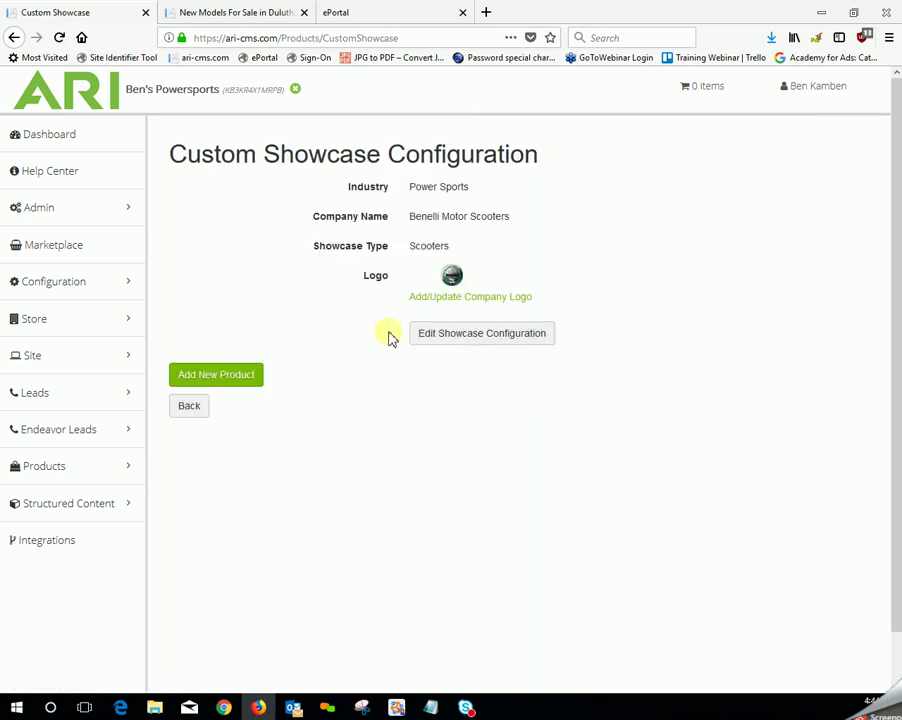
Start a new product in the Benelli showcase and upload "Benelli Caffenero 150.jpg" for its product images.
left_click(246, 372)
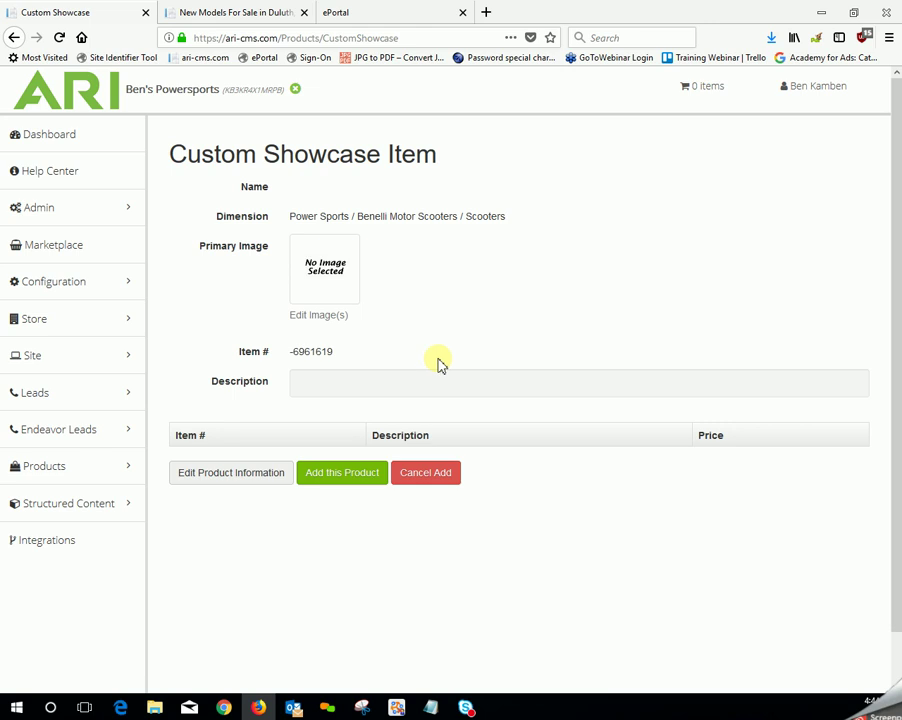
left_click(318, 320)
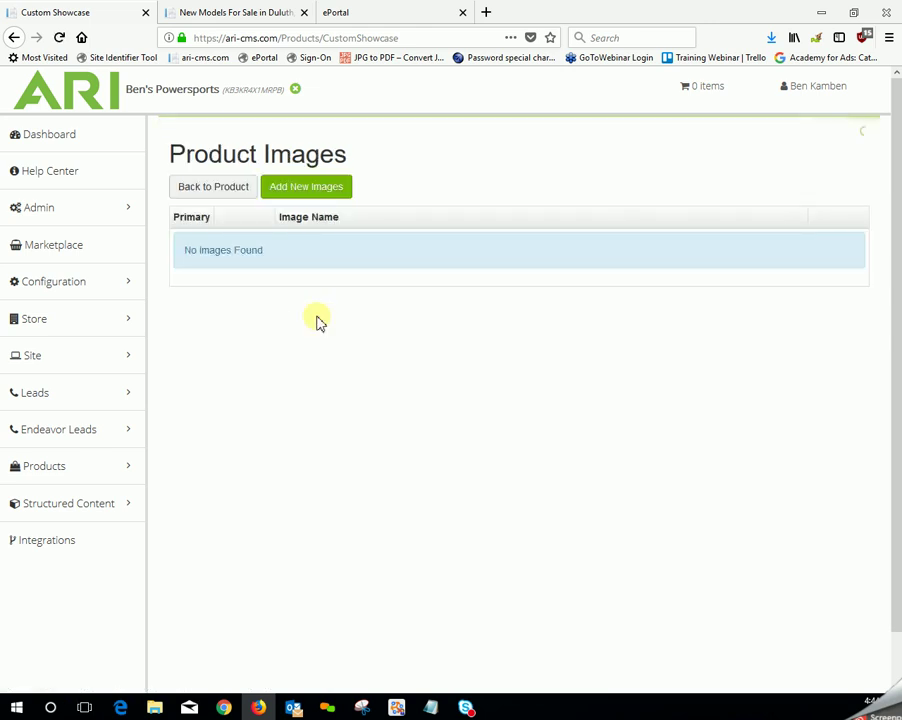
left_click(316, 198)
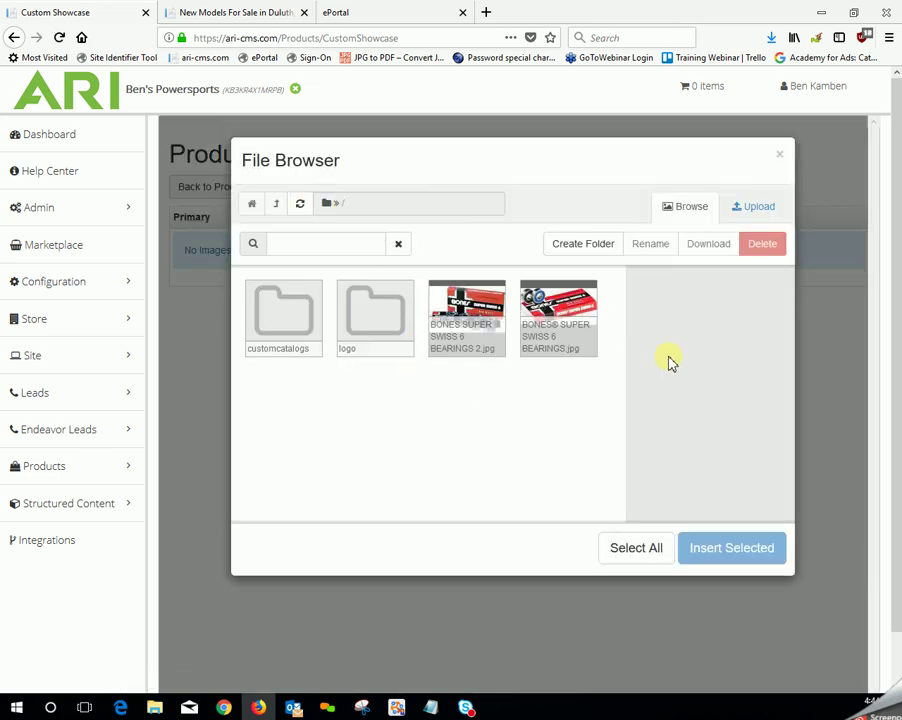
left_click(771, 208)
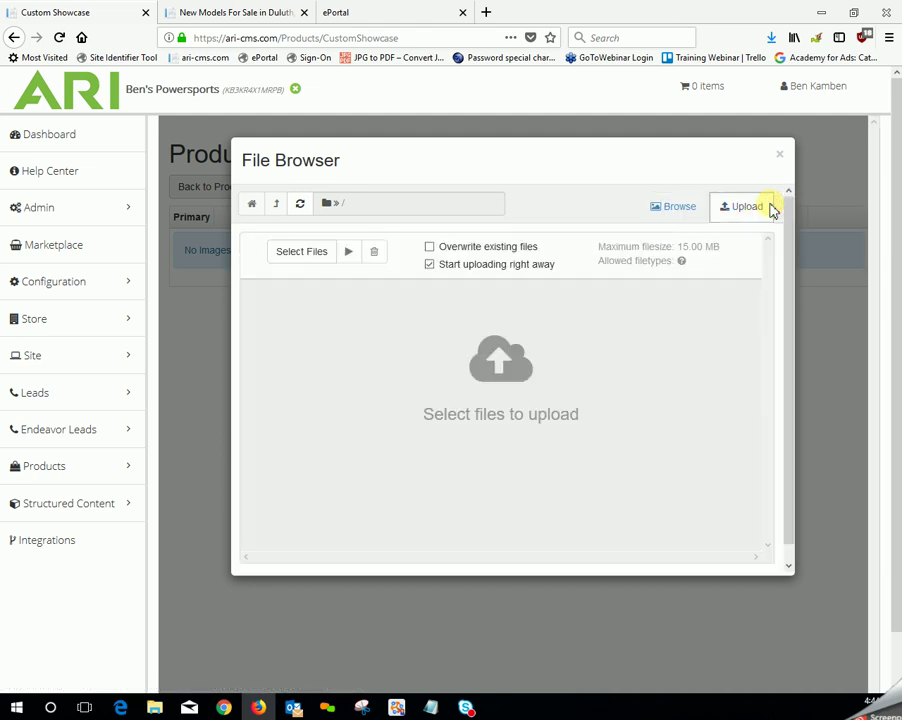
left_click(296, 253)
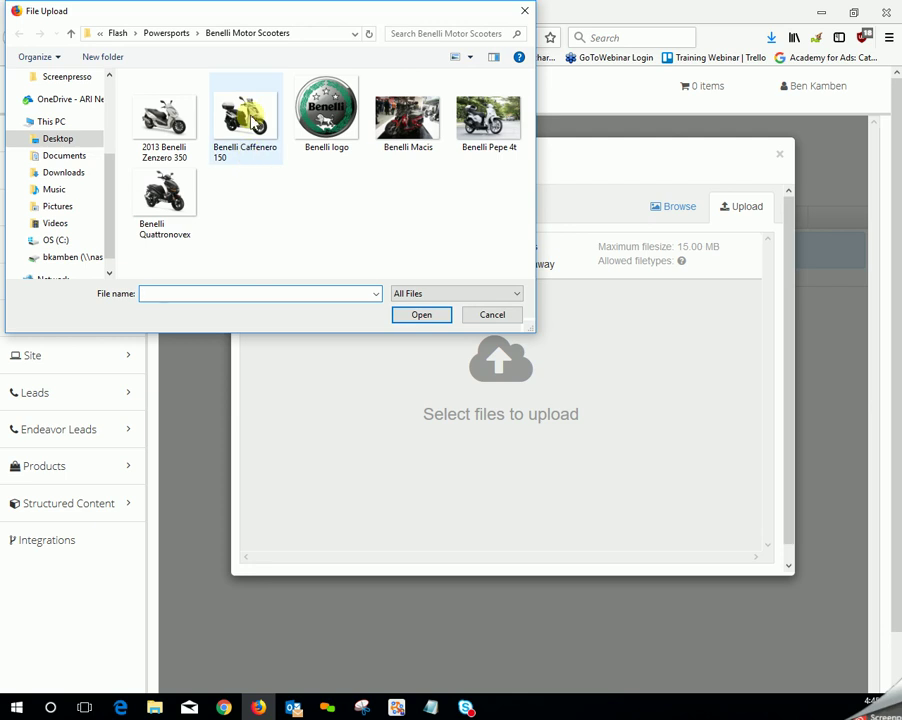
left_click(253, 122)
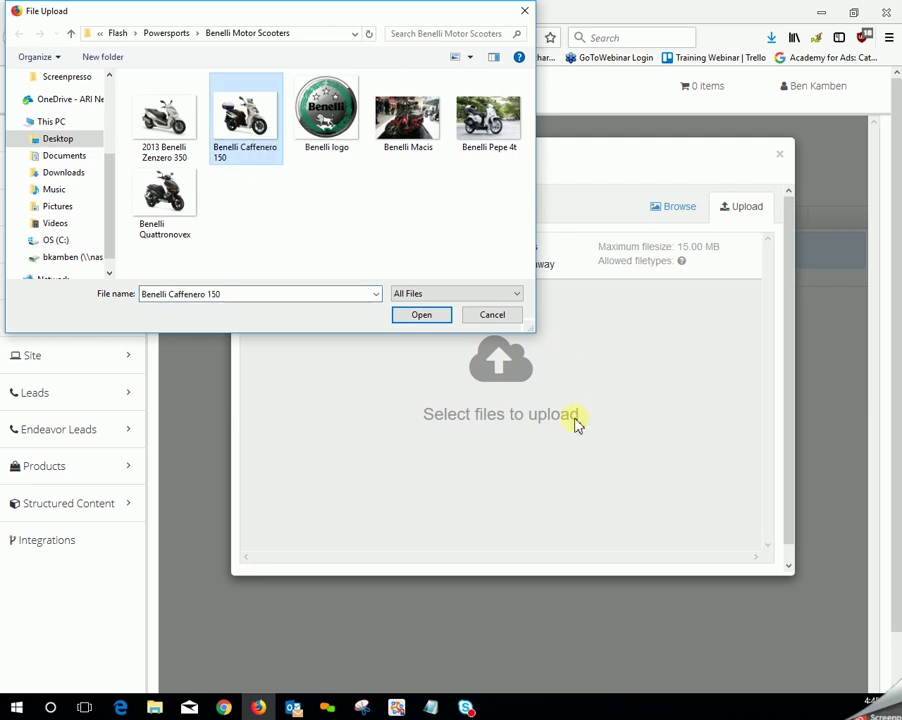
left_click(418, 316)
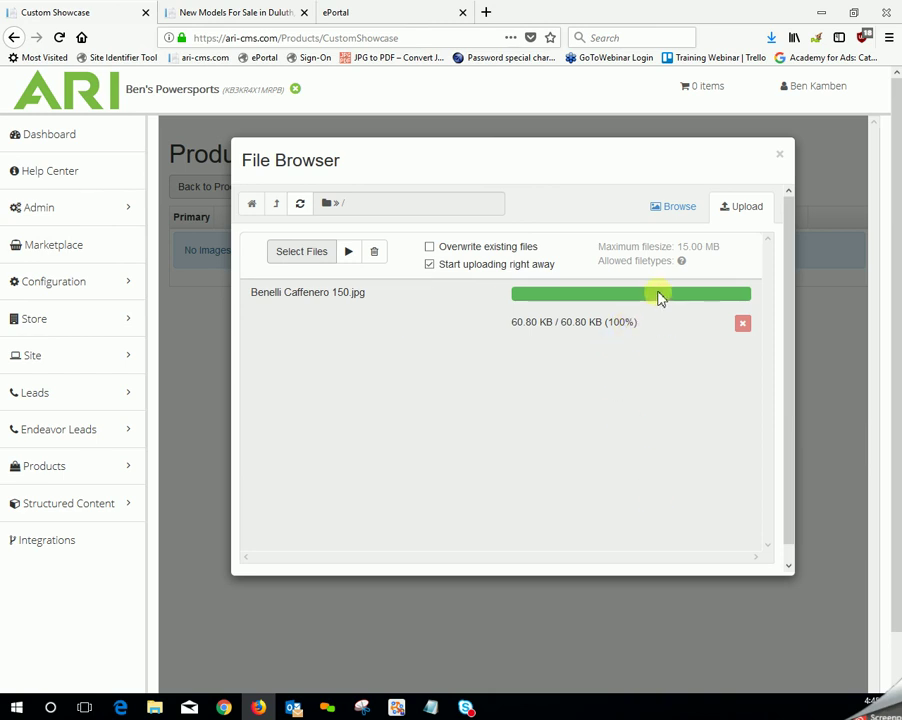
Insert the uploaded "Benelli Caffenero 150.jpg" from the file browser into the product's images.
left_click(684, 212)
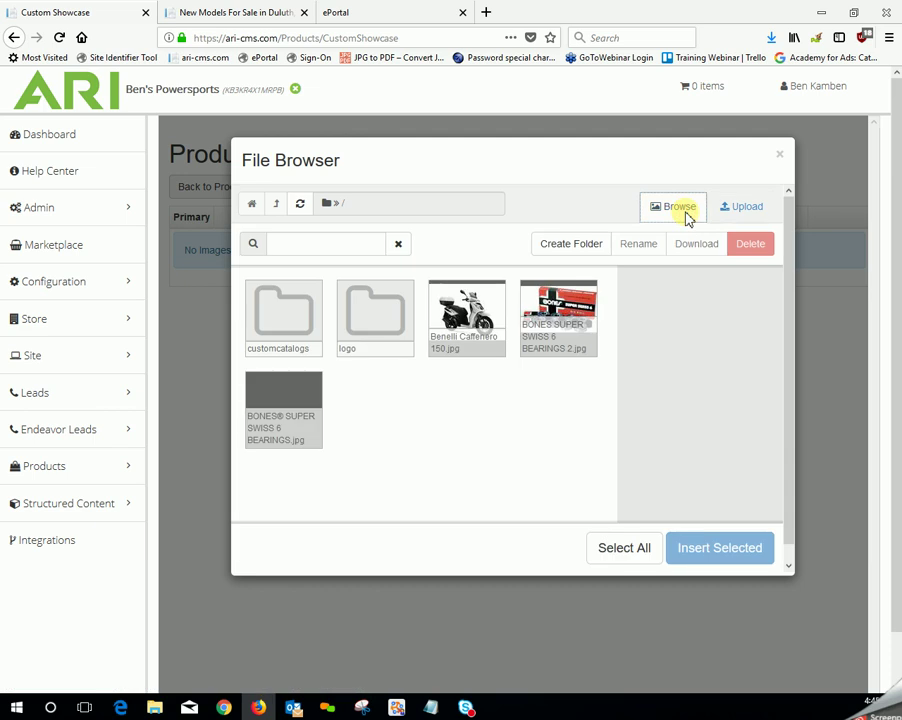
left_click(481, 337)
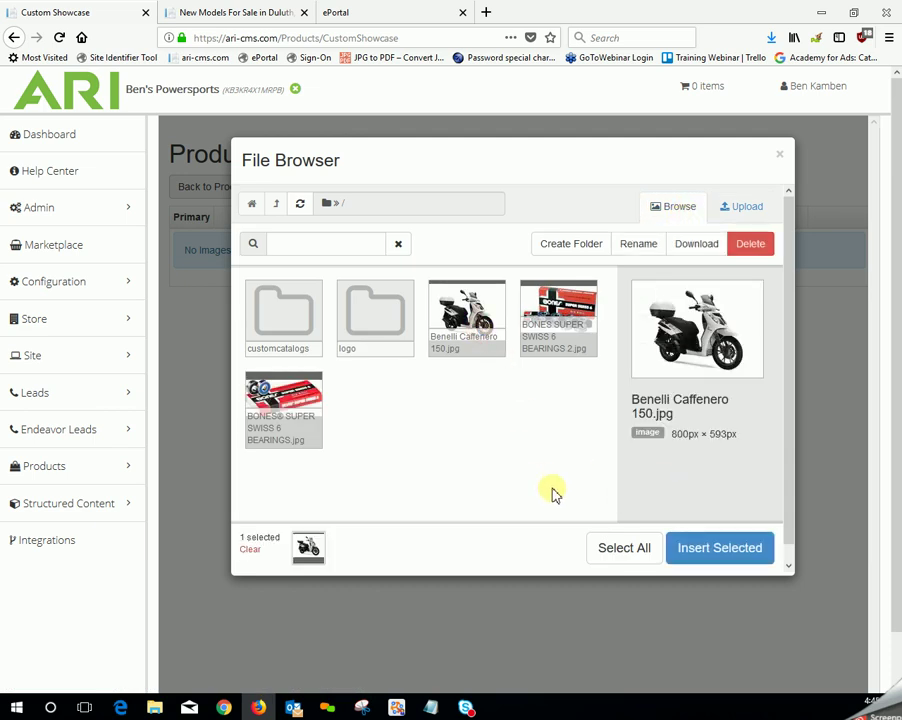
left_click(763, 550)
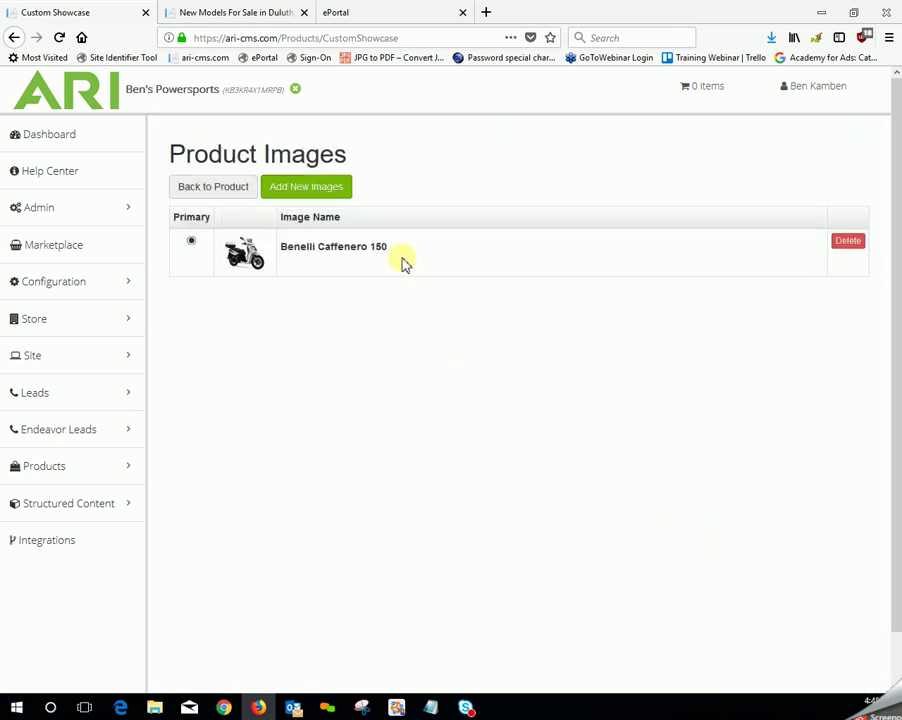
Copy the image name "Benelli Caffenero 150" and return to the product's showcase item page.
left_click_drag(394, 254, 282, 254)
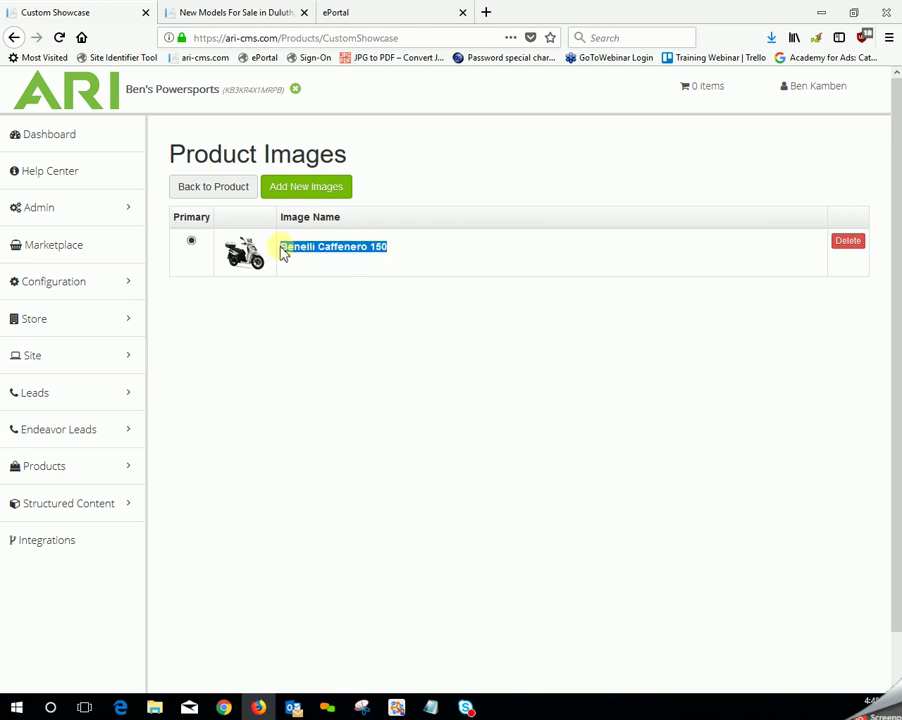
right_click(303, 250)
left_click(343, 259)
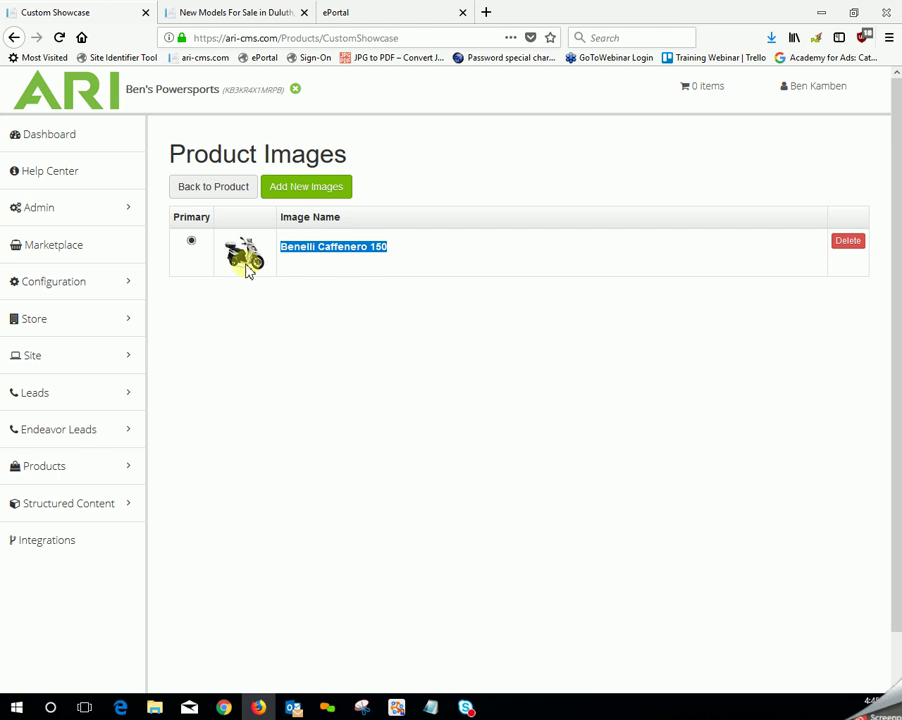
left_click(221, 193)
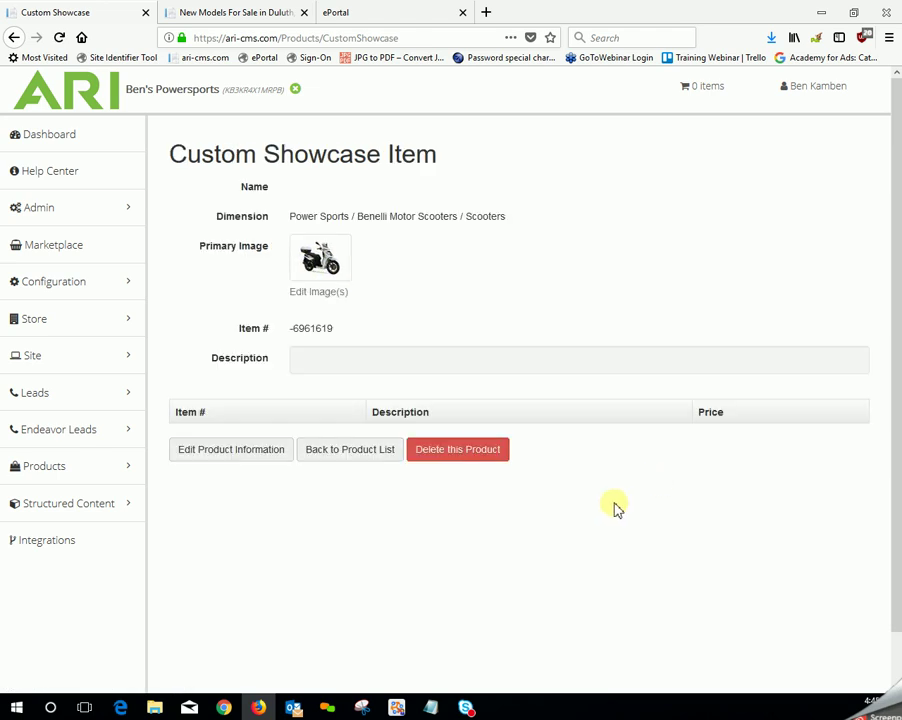
Open the product's information for editing and set its item number to BC150.
left_click(256, 455)
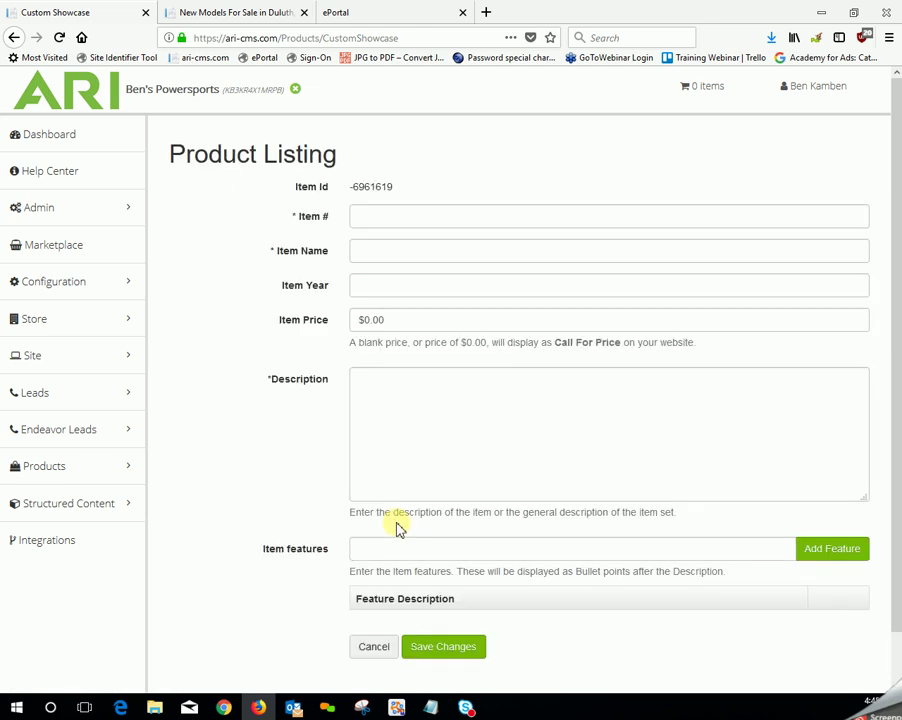
left_click(390, 219)
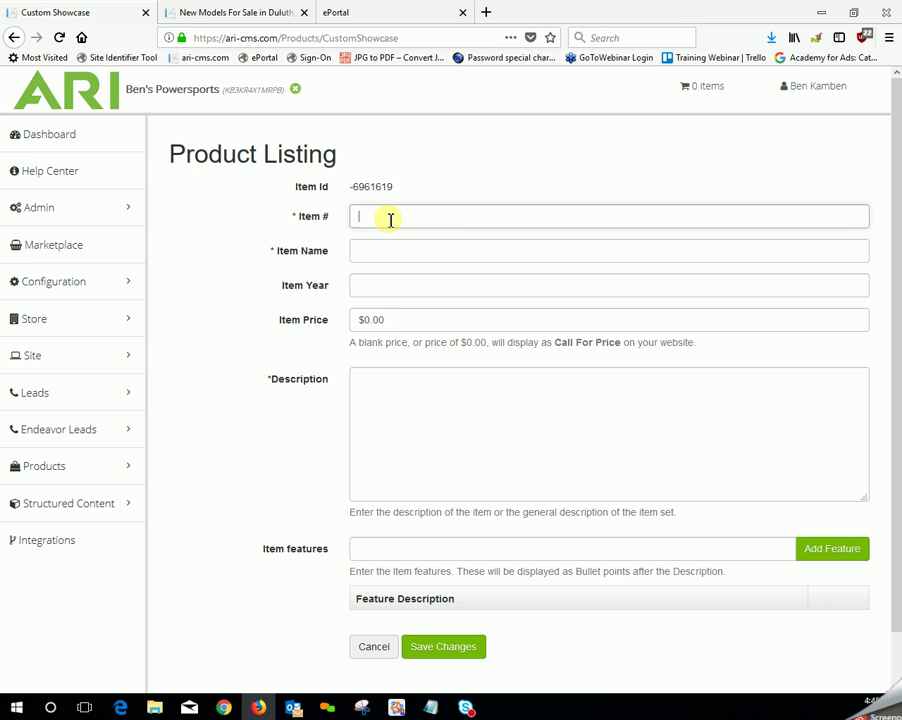
right_click(389, 219)
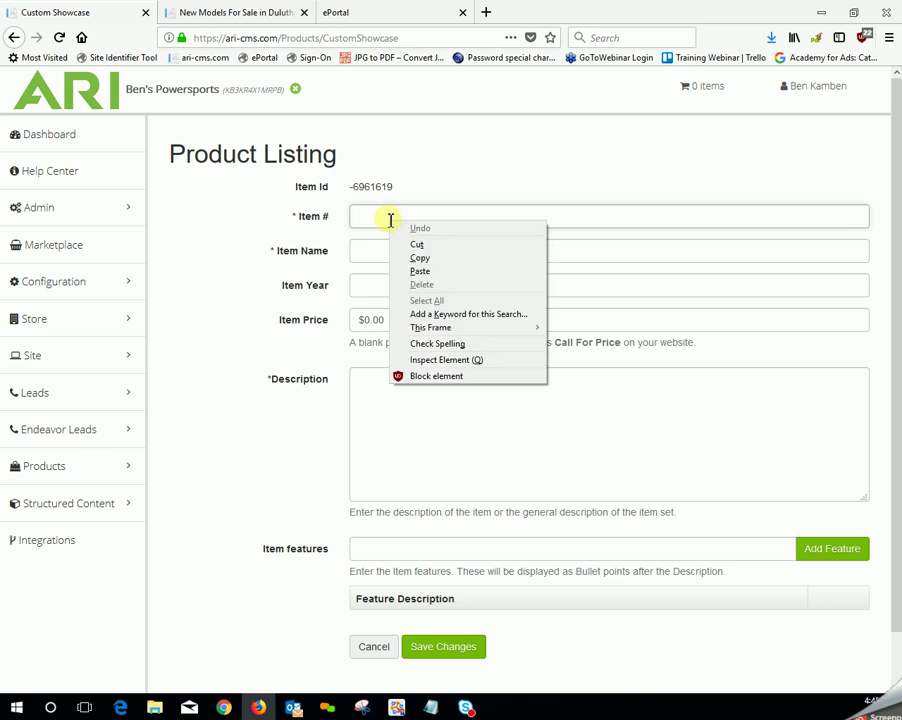
left_click(421, 271)
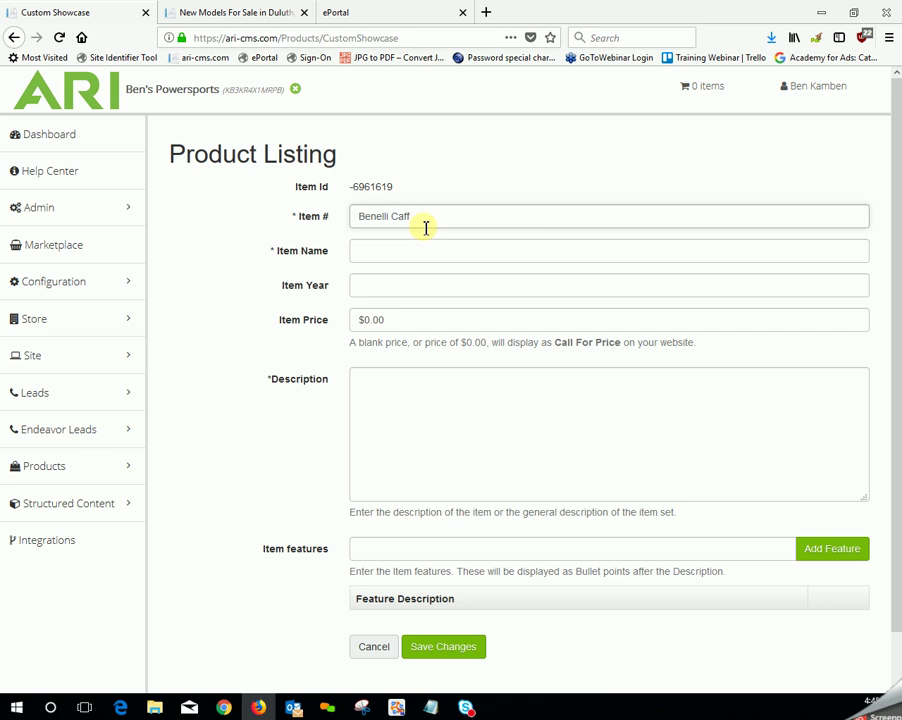
key("BackSpace")
key("BackSpace")
key("BackSpace")
key("BackSpace")
key("BackSpace")
key("BackSpace")
key("BackSpace")
key("BackSpace")
key("BackSpace")
key("BackSpace")
key("BackSpace")
type("C150")
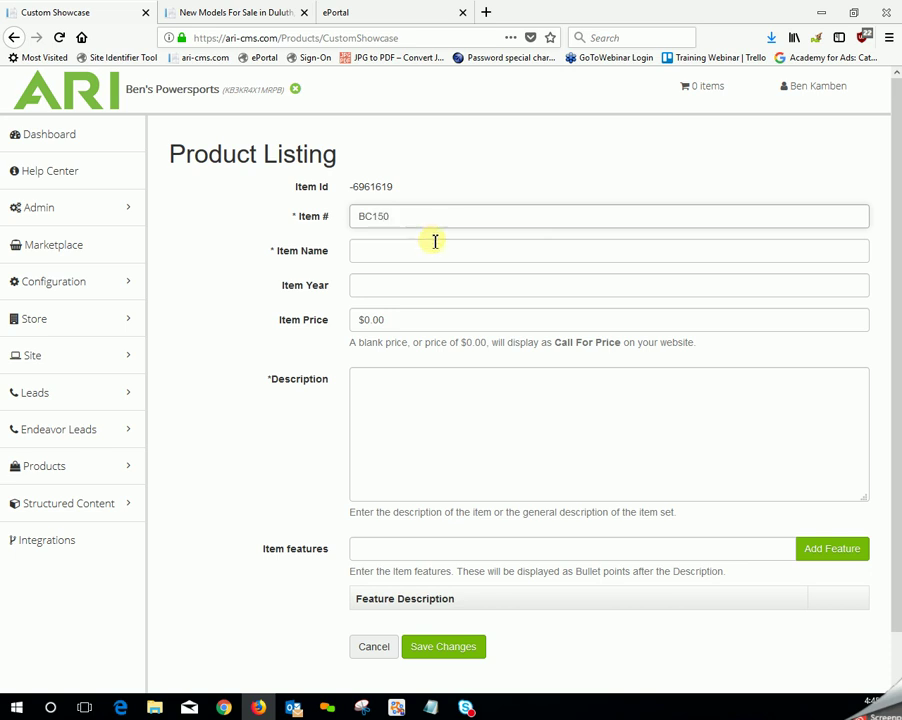
Set the item name to the copied "Benelli Caffenero 150" and the item year to 2015.
left_click(401, 249)
right_click(401, 250)
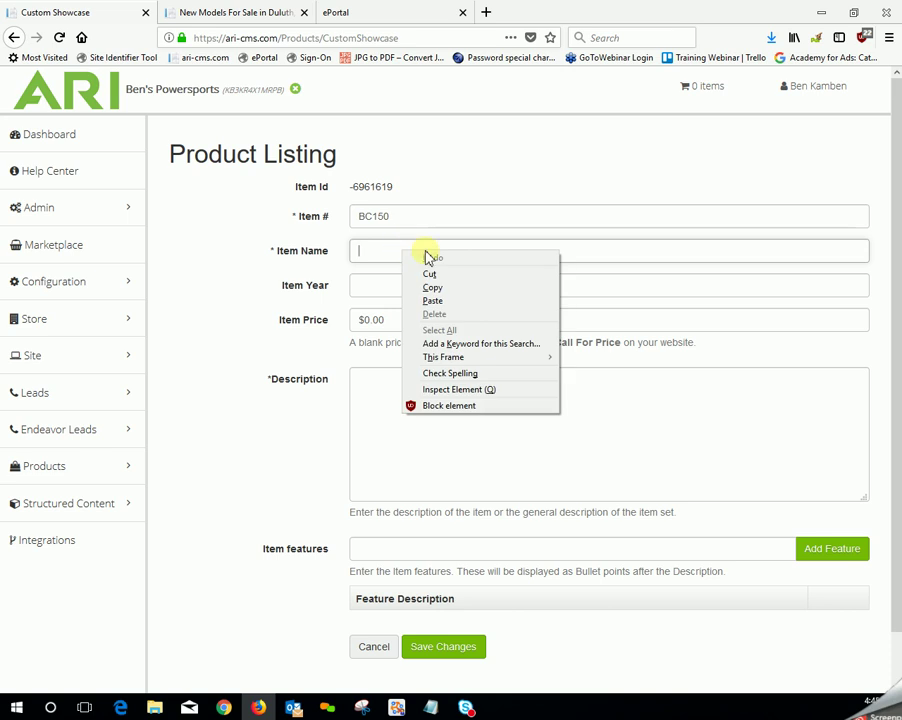
left_click(437, 300)
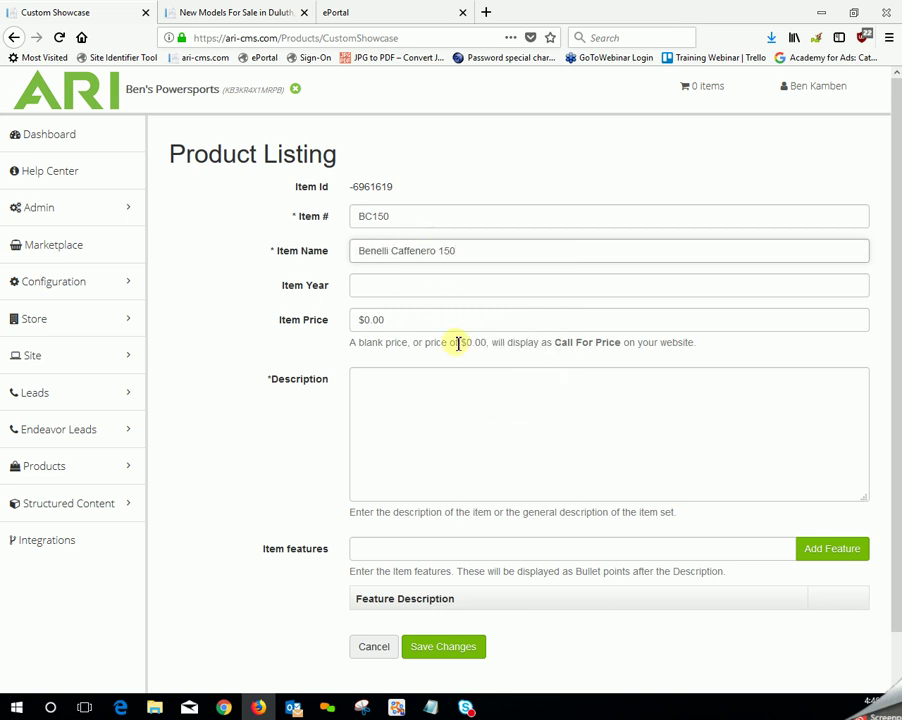
left_click(397, 286)
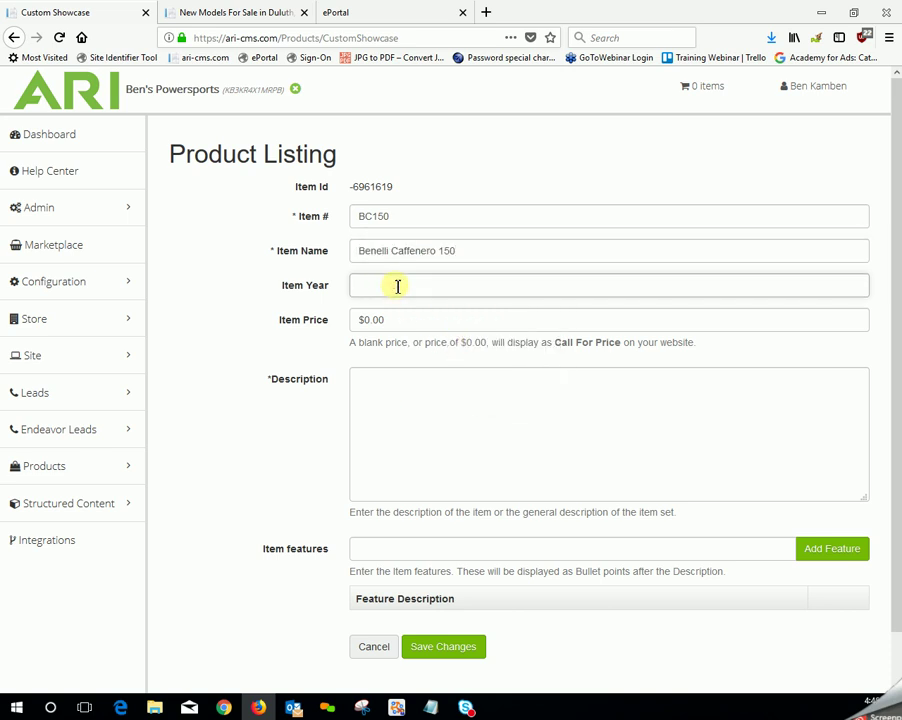
type("2015")
Set the item price to 12995.00 and enter "Description." as the product description.
left_click(404, 321)
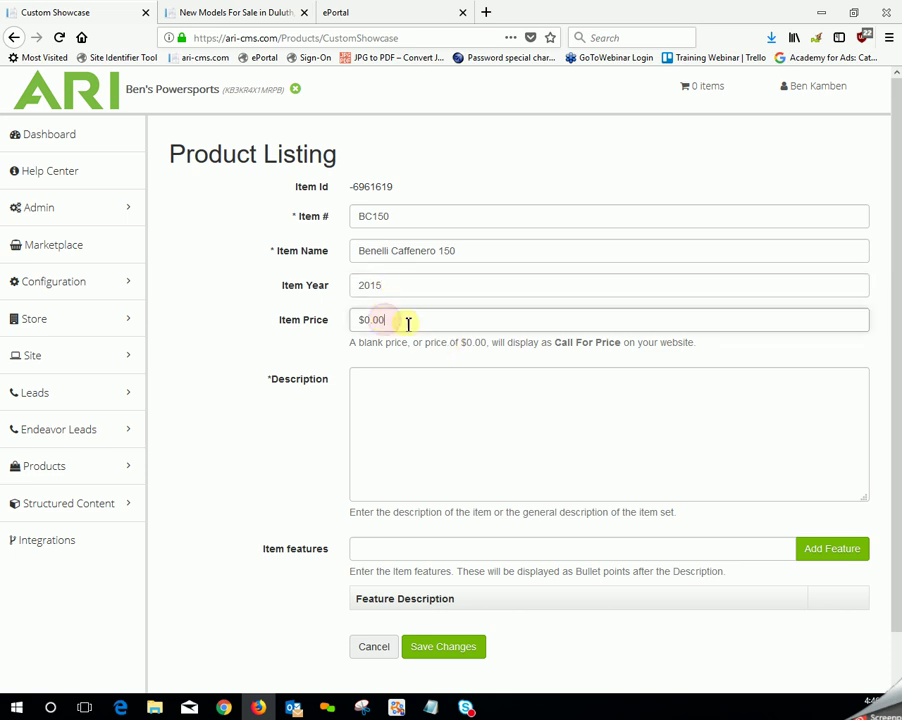
key("BackSpace")
key("BackSpace")
key("BackSpace")
key("BackSpace")
key("BackSpace")
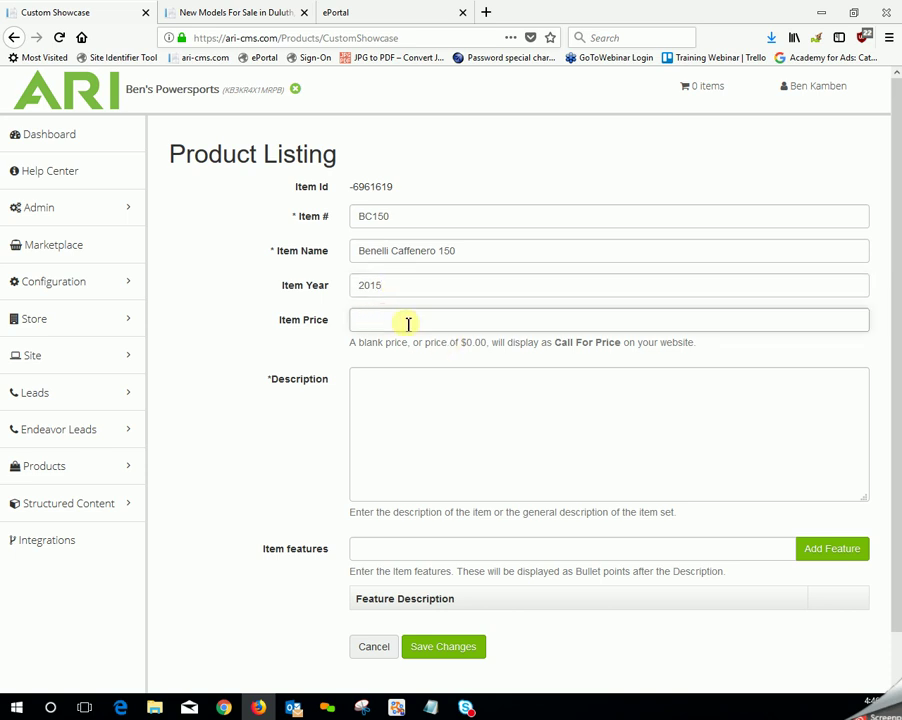
type("12995.00")
left_click(408, 380)
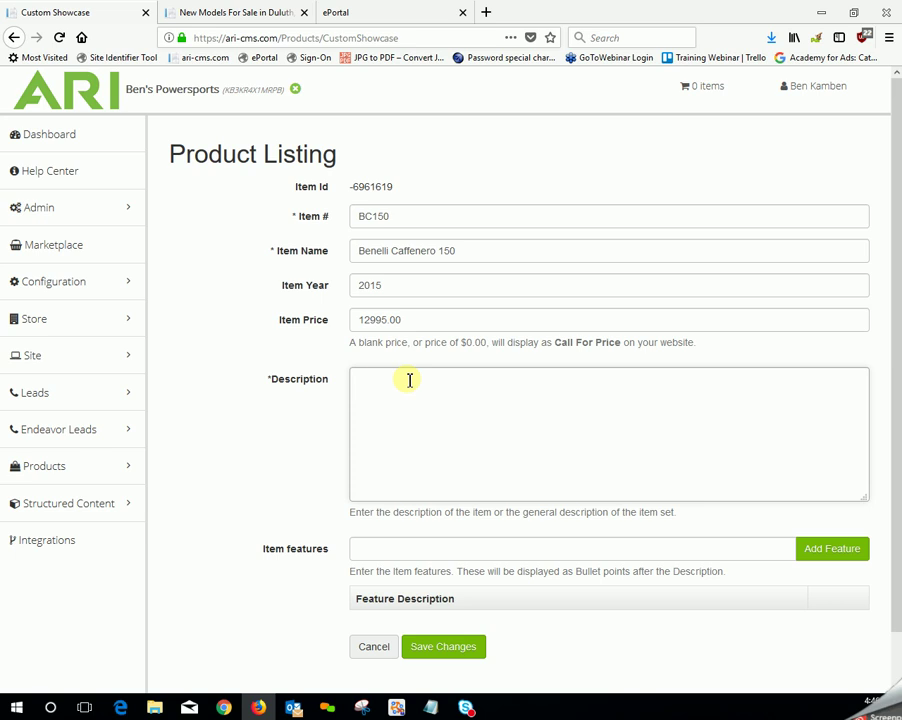
type("Description.")
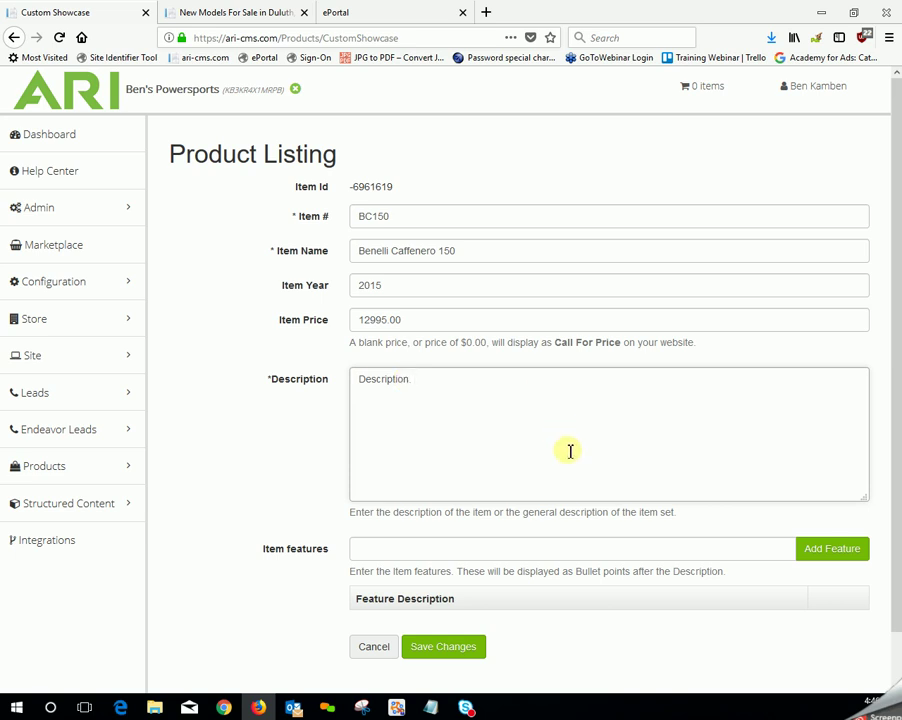
Add the item feature "Handcrafted in itally" and save the product listing.
scroll(520, 500, "down", 1)
left_click_drag(256, 500, 392, 501)
left_click(392, 500)
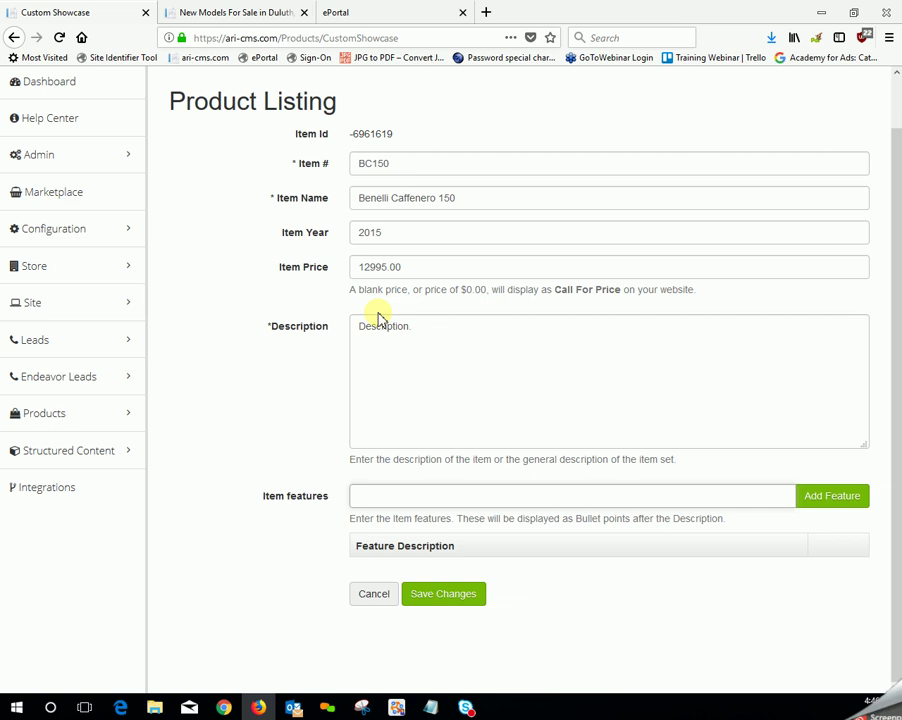
type("Handcrafted in itally")
left_click(843, 505)
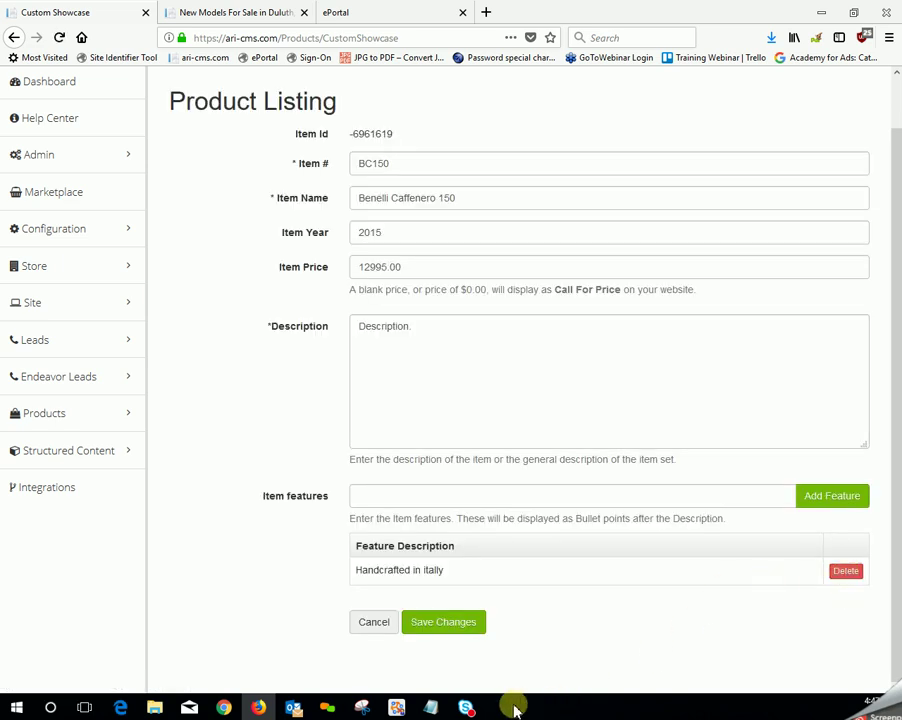
left_click(443, 622)
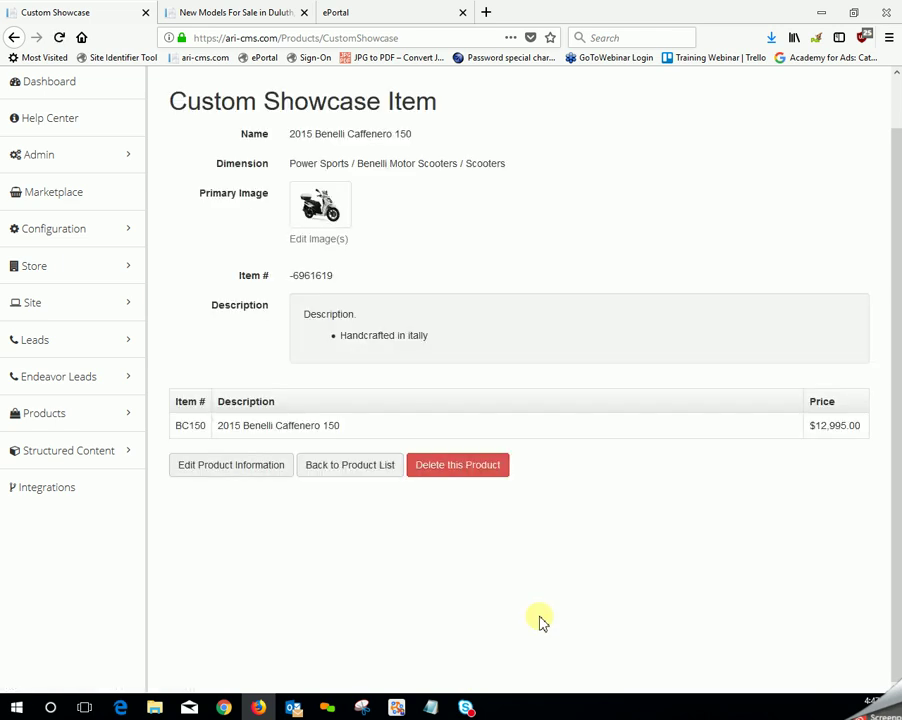
scroll(632, 476, "up", 1)
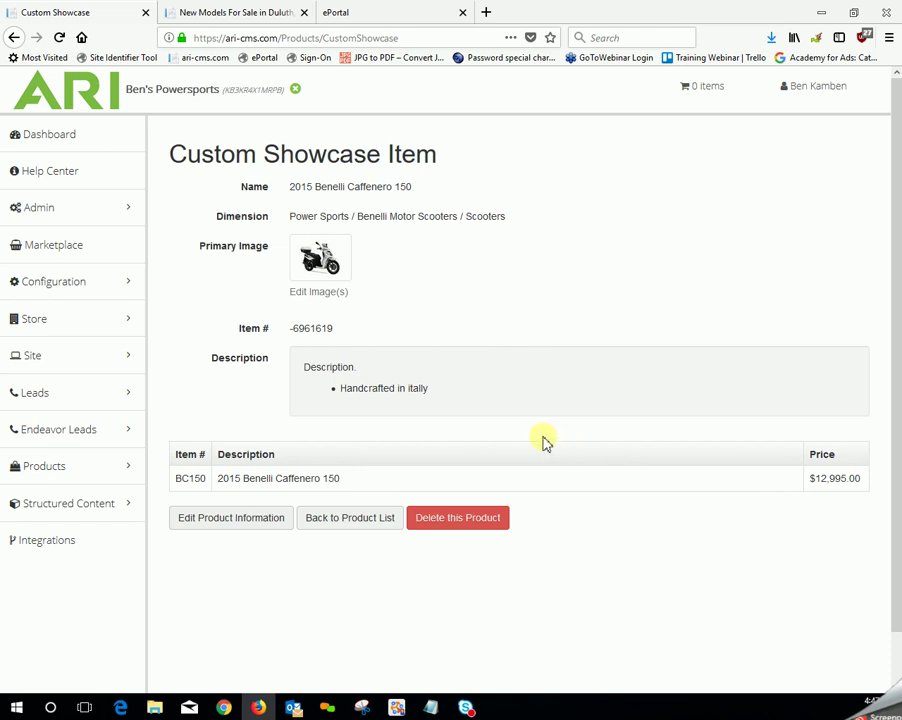
Enable the custom Benelli Motor Scooters brand for the domkmds.ari-build.com site in the Catalog Manager and save the change.
mouse_move(96, 316)
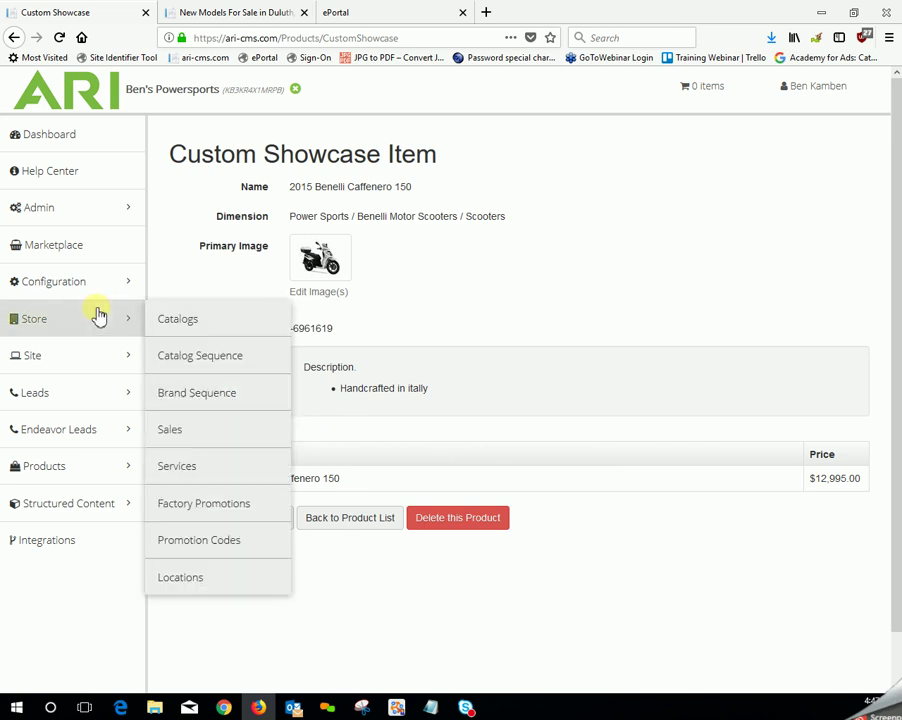
left_click(193, 322)
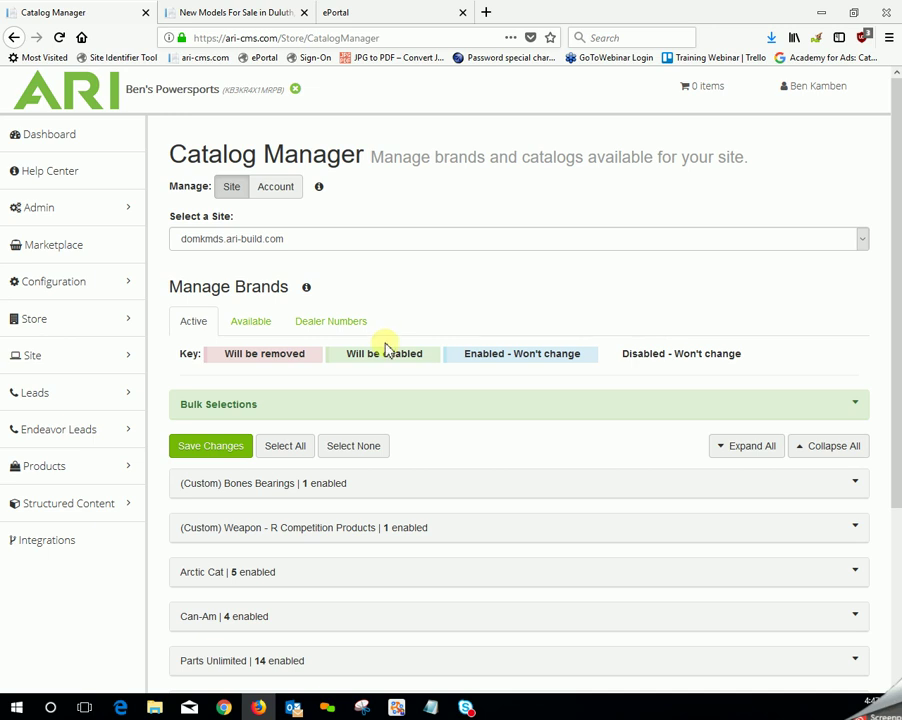
left_click(253, 325)
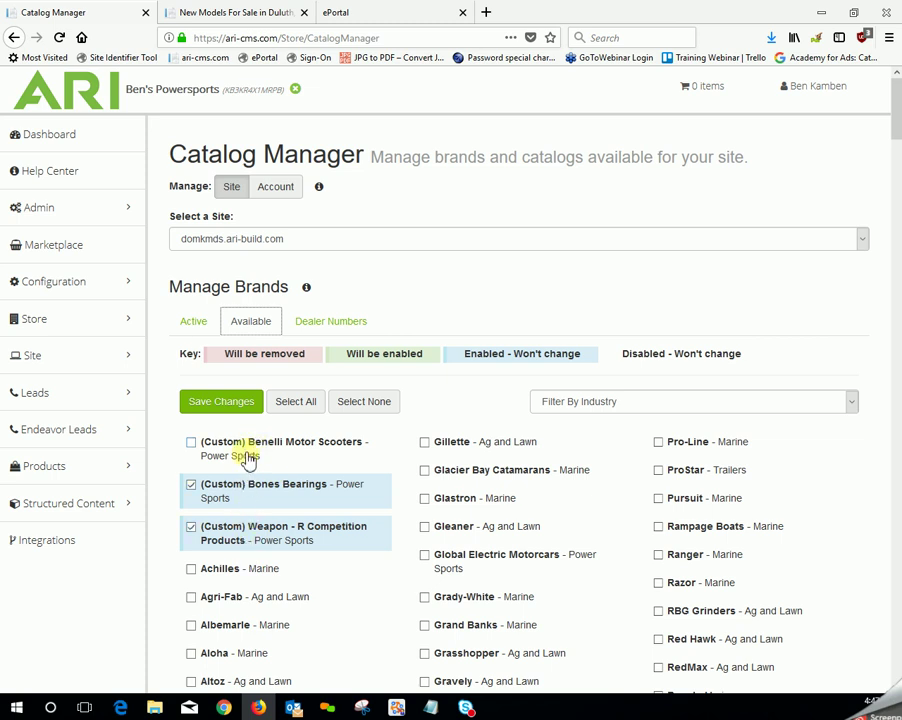
scroll(496, 344, "down", 3)
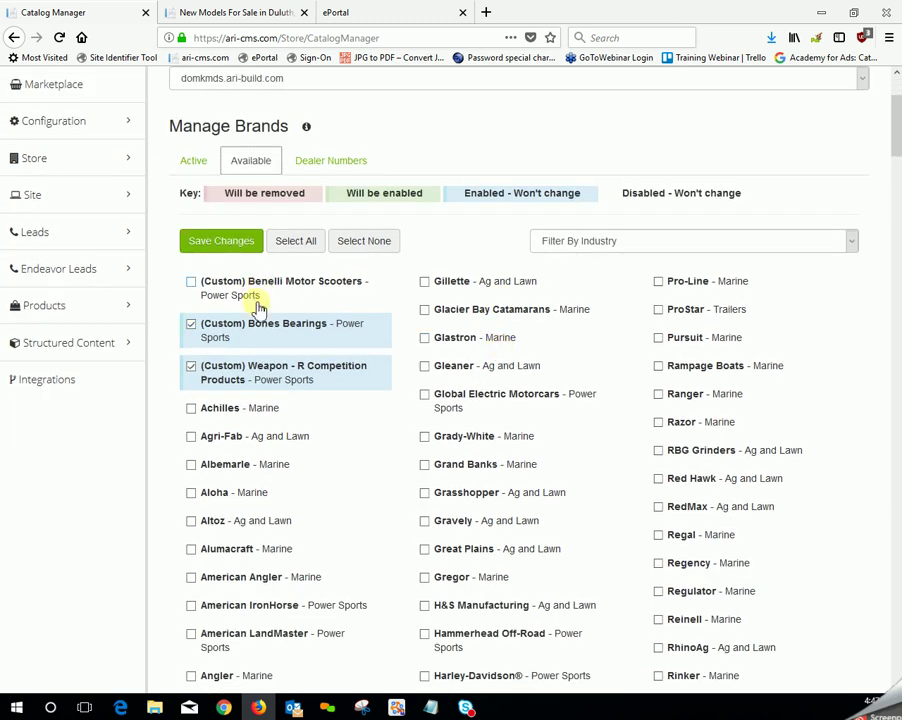
left_click(191, 283)
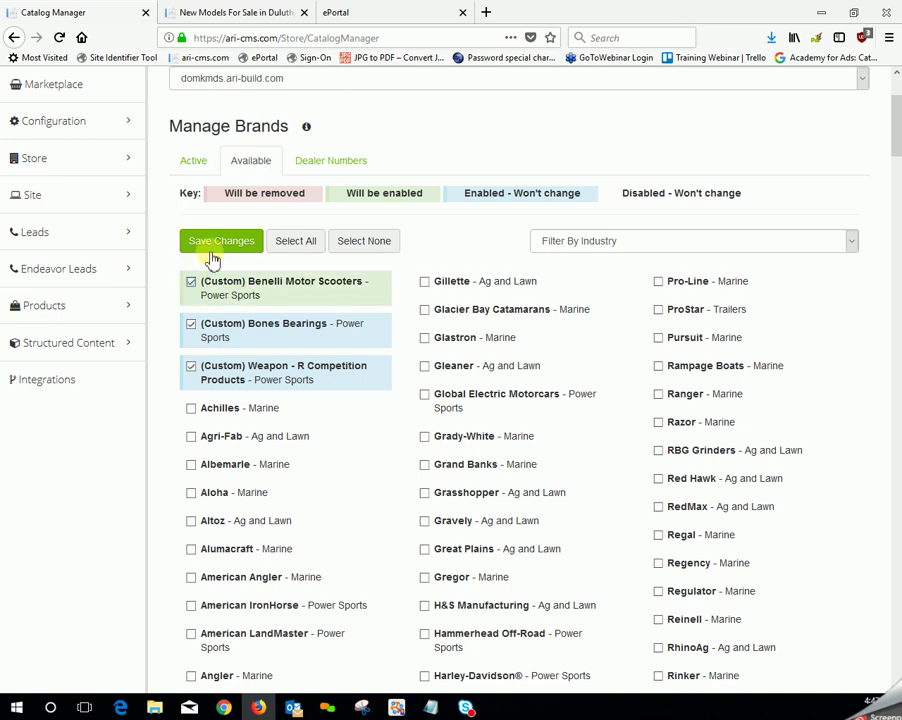
left_click(213, 246)
scroll(541, 258, "up", 3)
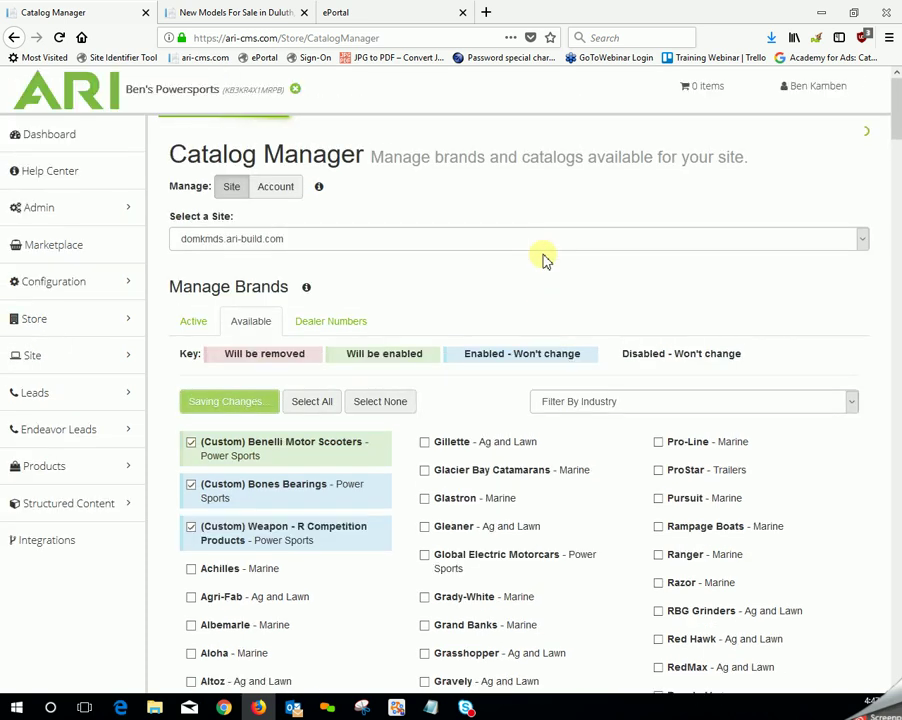
Enable and save the 2018 Scooters showcase catalog under the active Benelli Motor Scooters brand, and publish the changes.
left_click(193, 322)
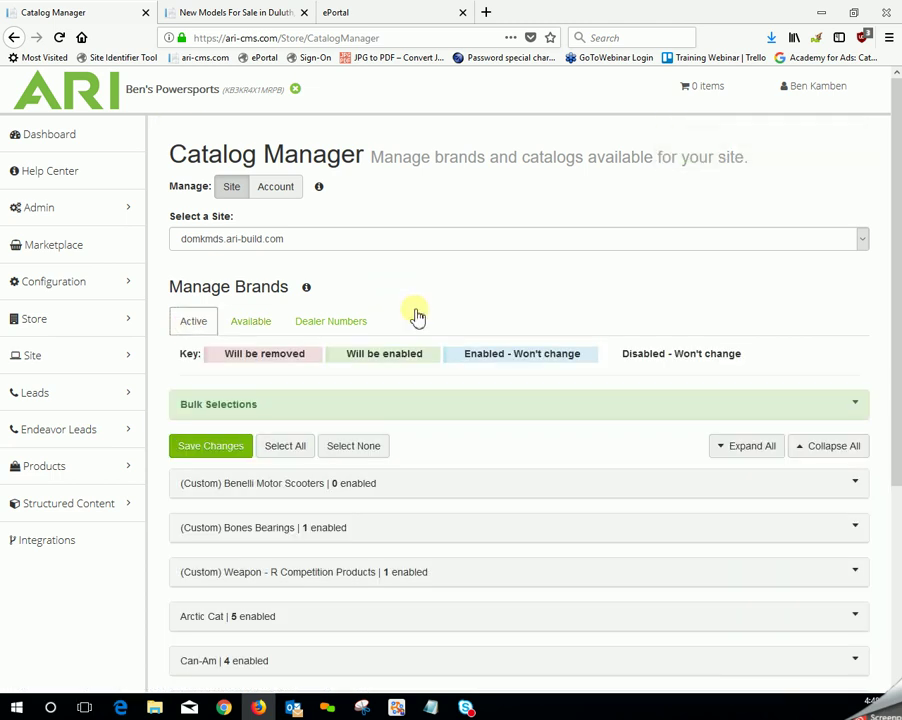
scroll(416, 312, "down", 1)
scroll(416, 312, "down", 1)
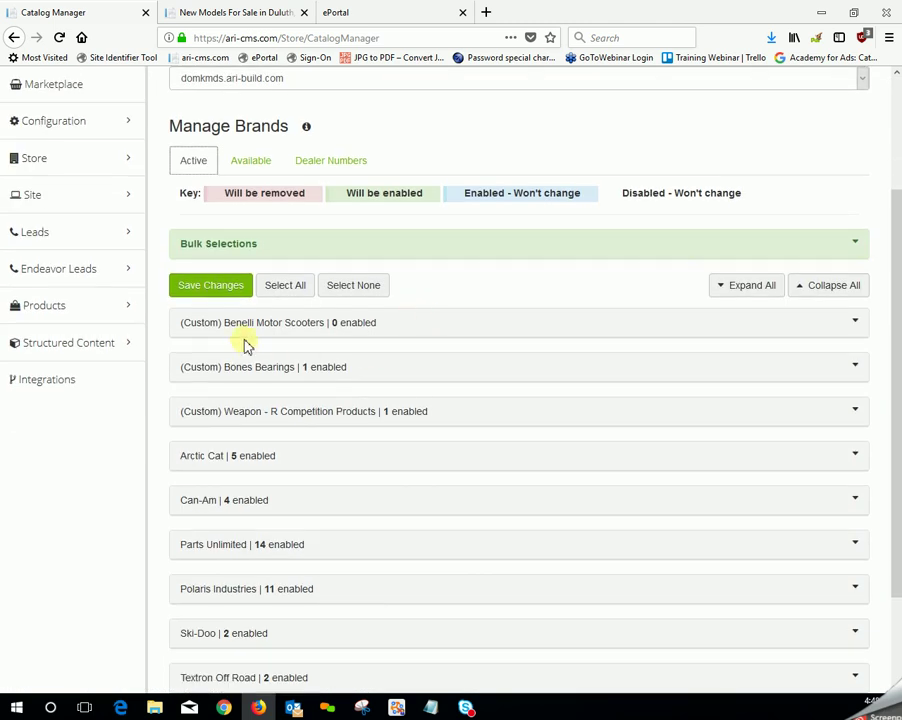
left_click(361, 325)
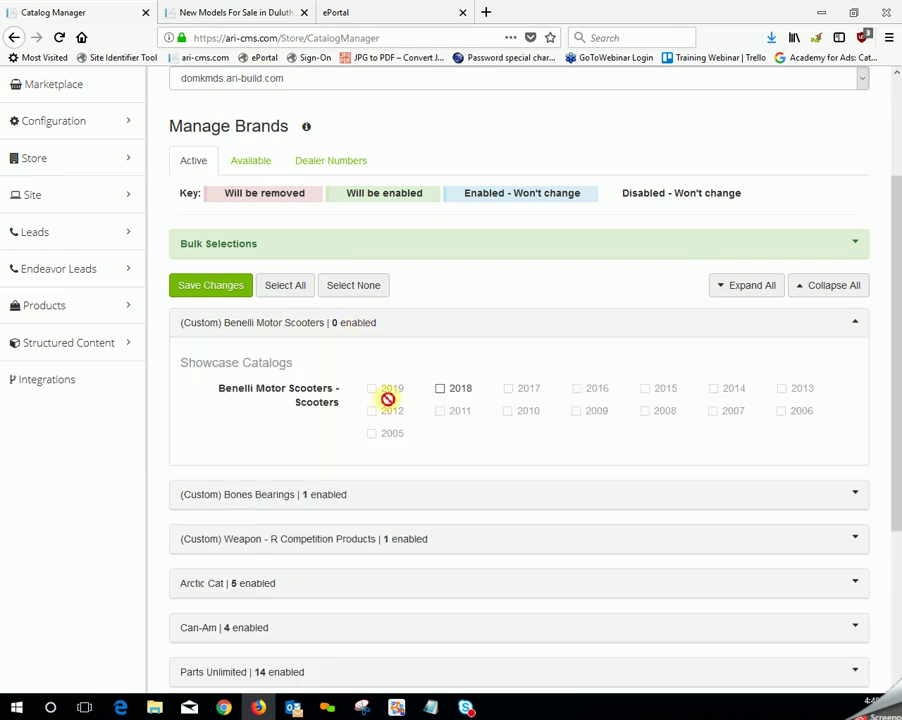
left_click(440, 390)
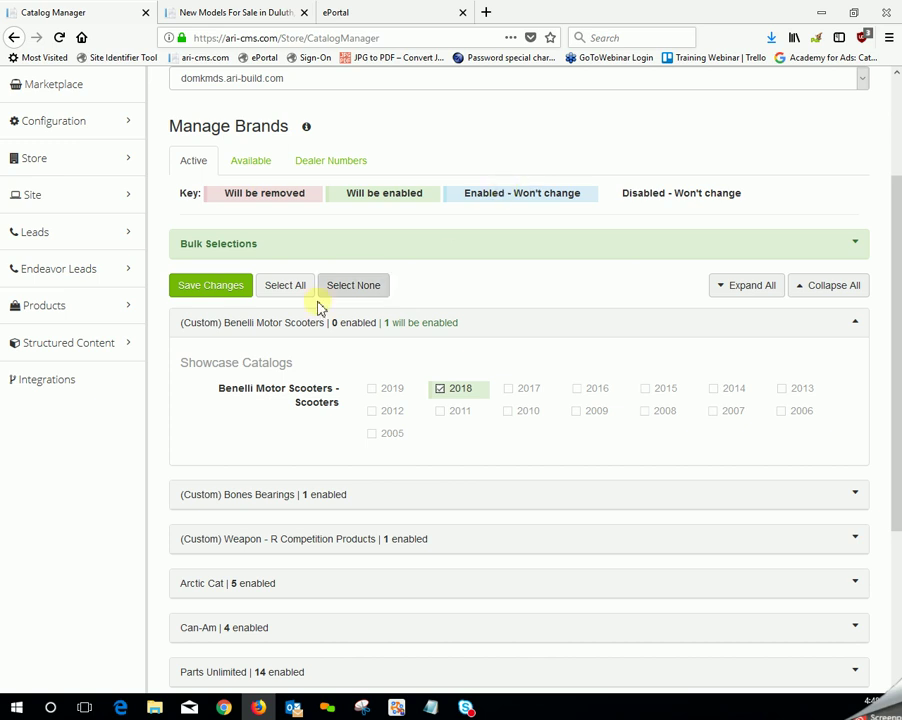
left_click(215, 288)
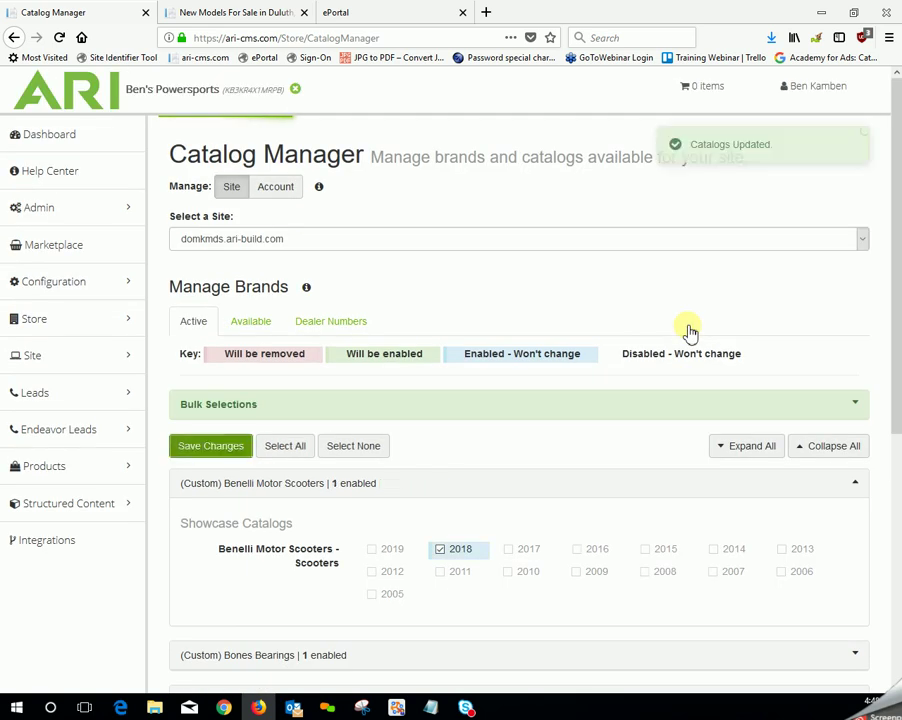
left_click(831, 93)
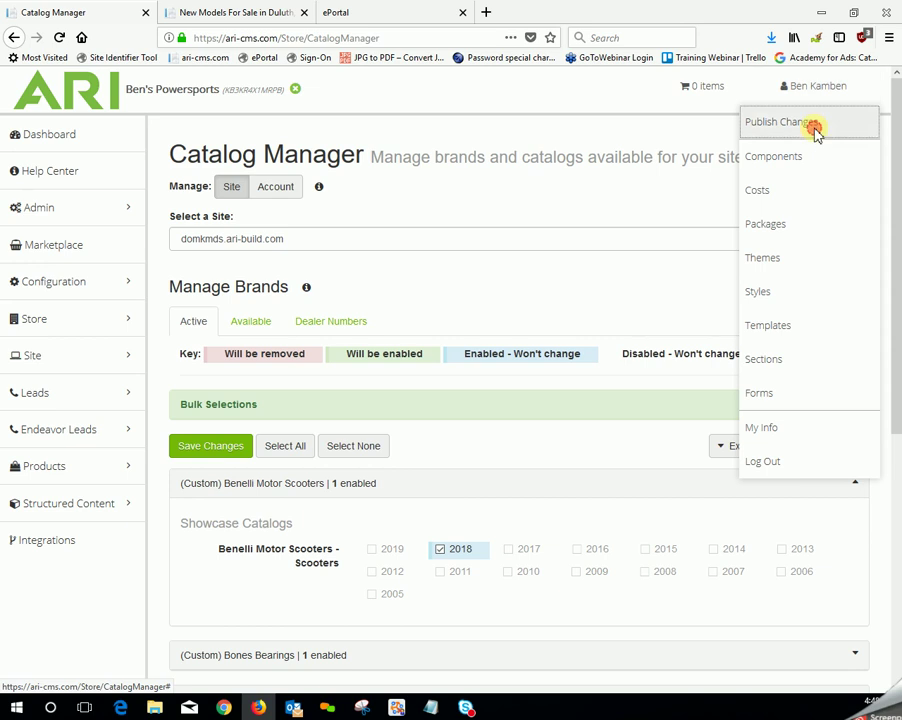
left_click(813, 130)
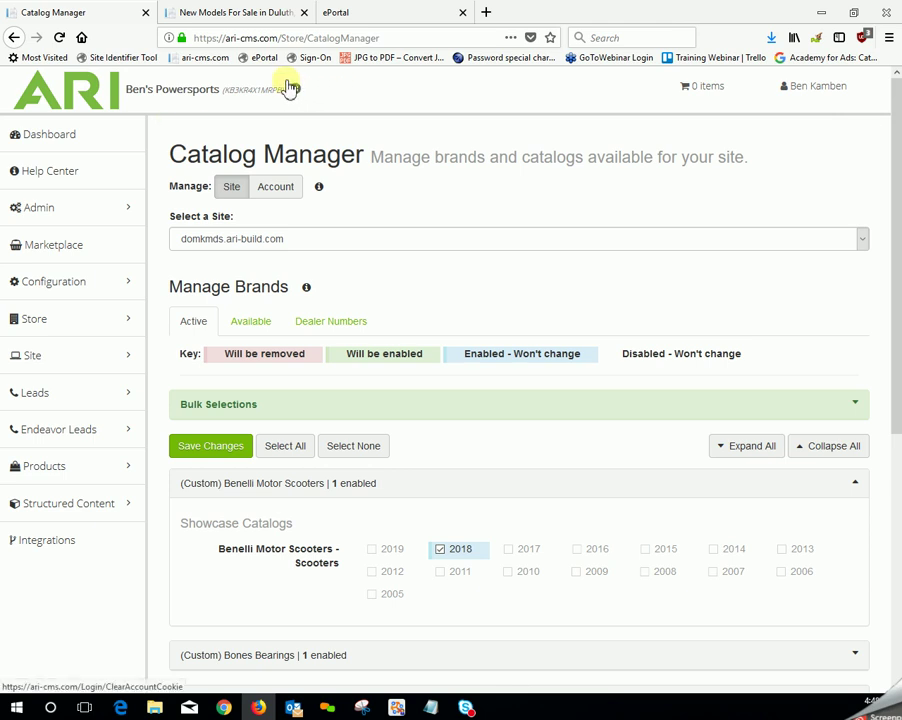
Reload the dealer site's New Models page and open the 2015 Benelli Caffenero 150 listing under Benelli Motor Scooters, Scooters.
left_click(231, 14)
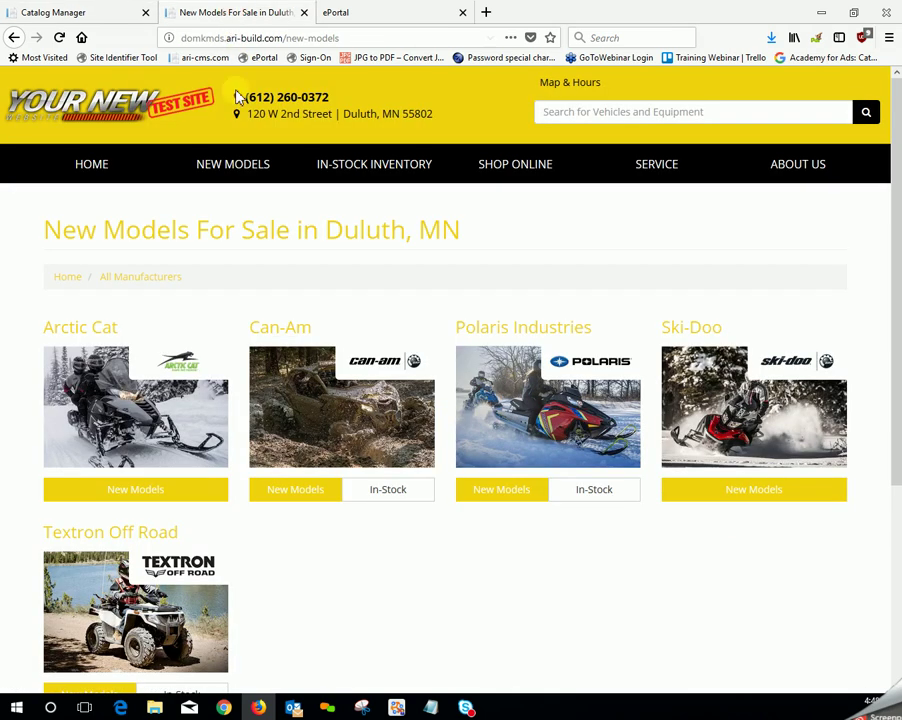
key("F5")
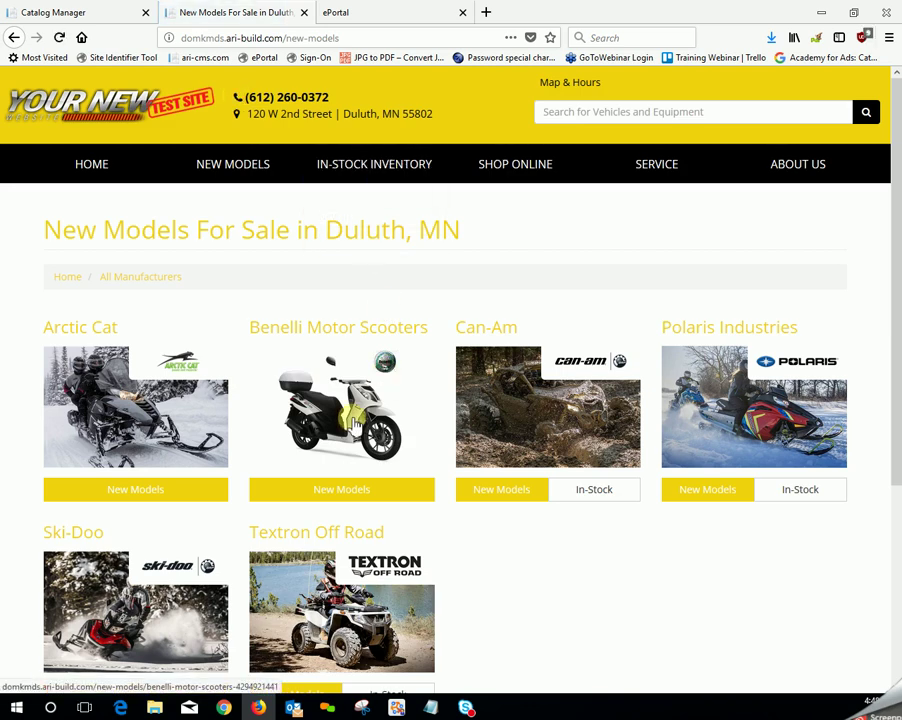
left_click(352, 422)
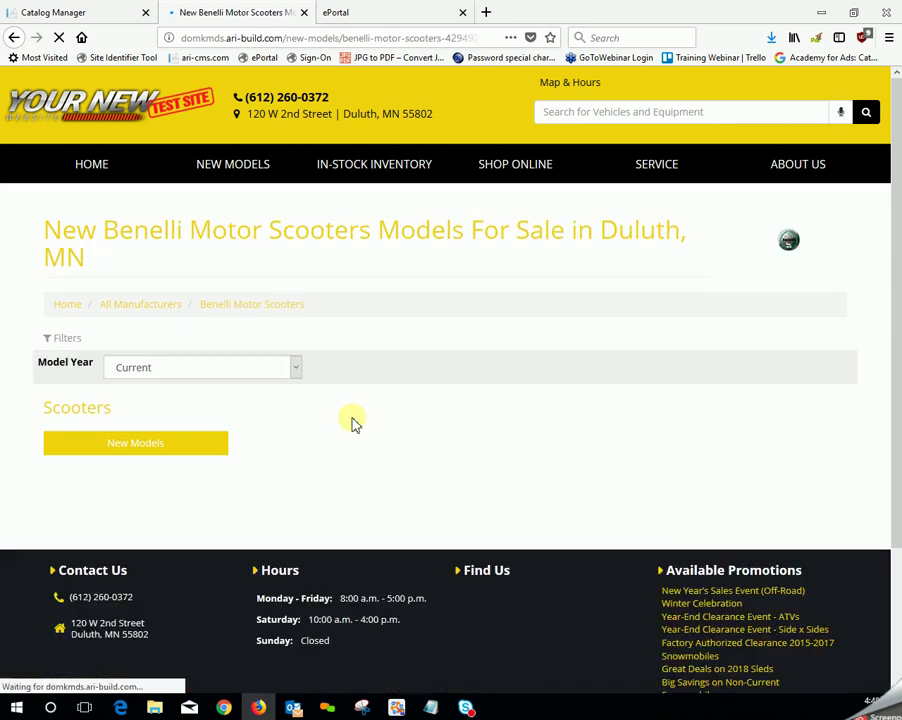
scroll(352, 422, "down", 2)
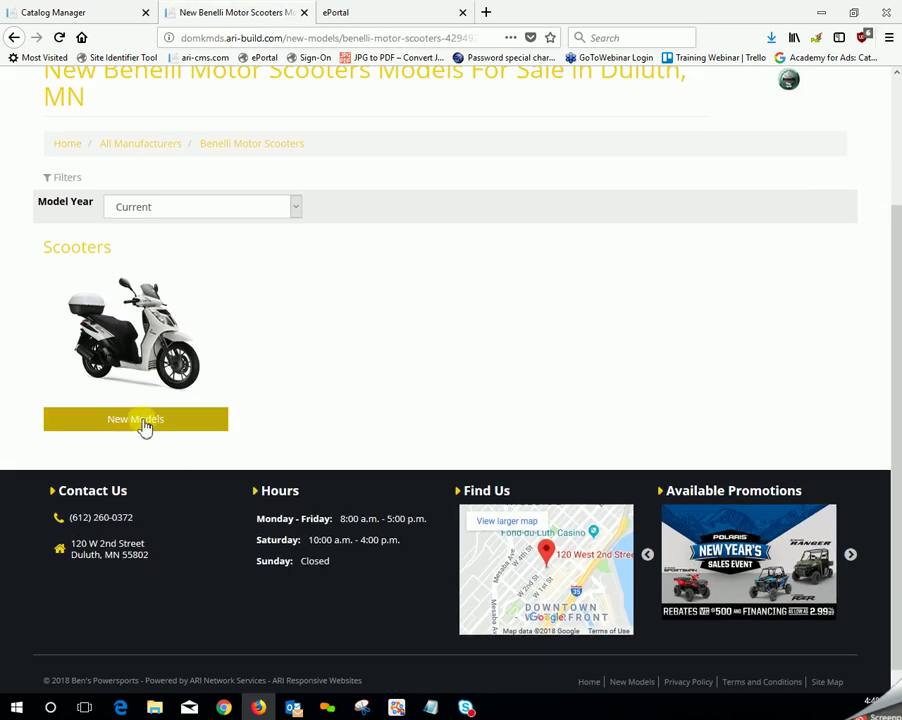
left_click(152, 340)
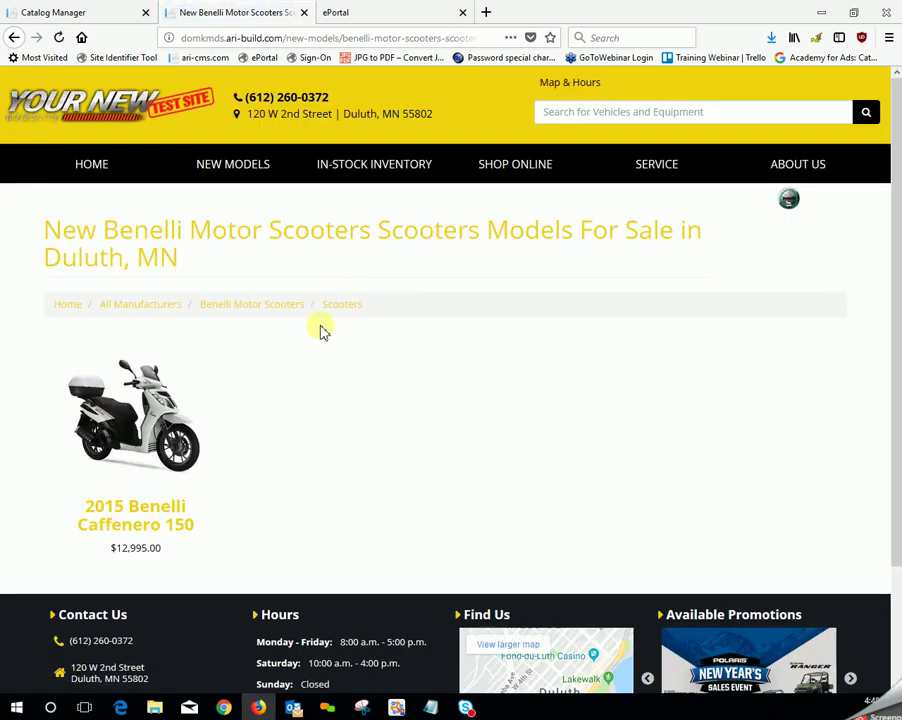
left_click(139, 512)
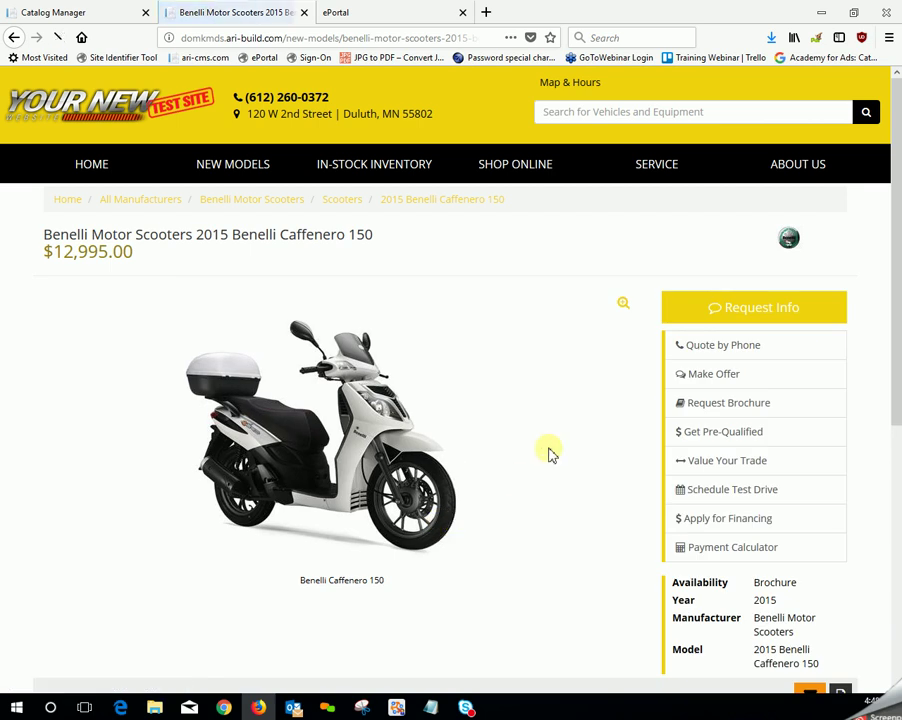
Review the description and feature text on the Benelli Caffenero 150 product page.
scroll(556, 424, "down", 5)
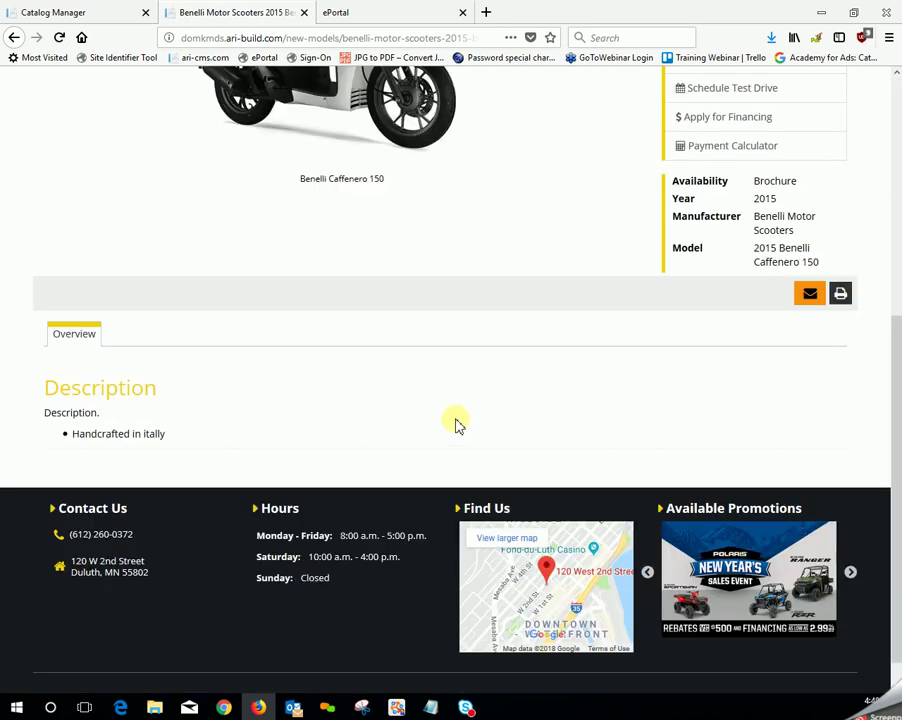
left_click_drag(126, 414, 40, 413)
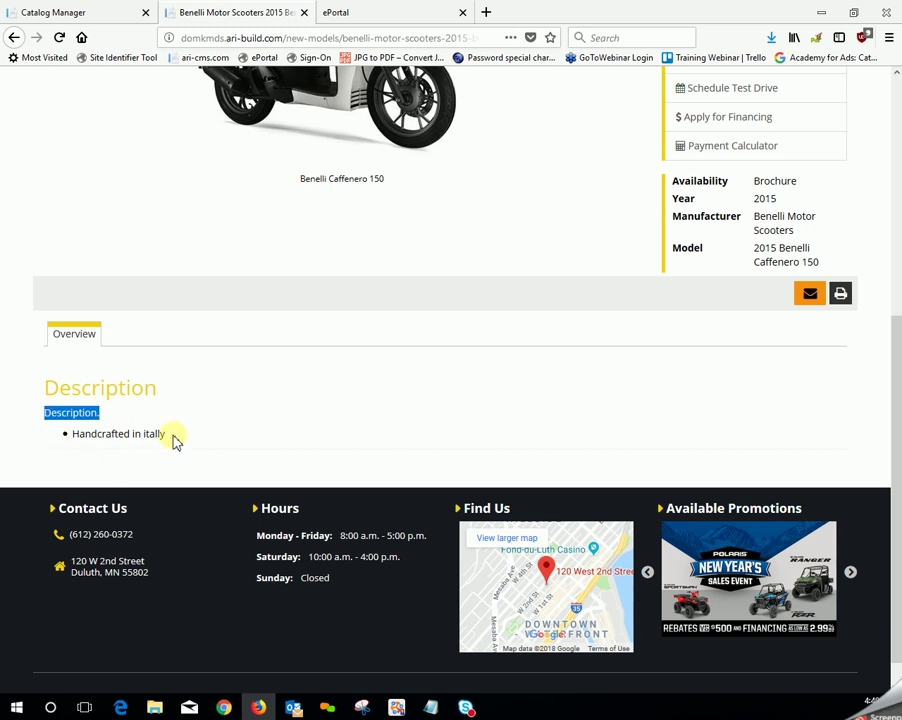
left_click_drag(173, 440, 62, 440)
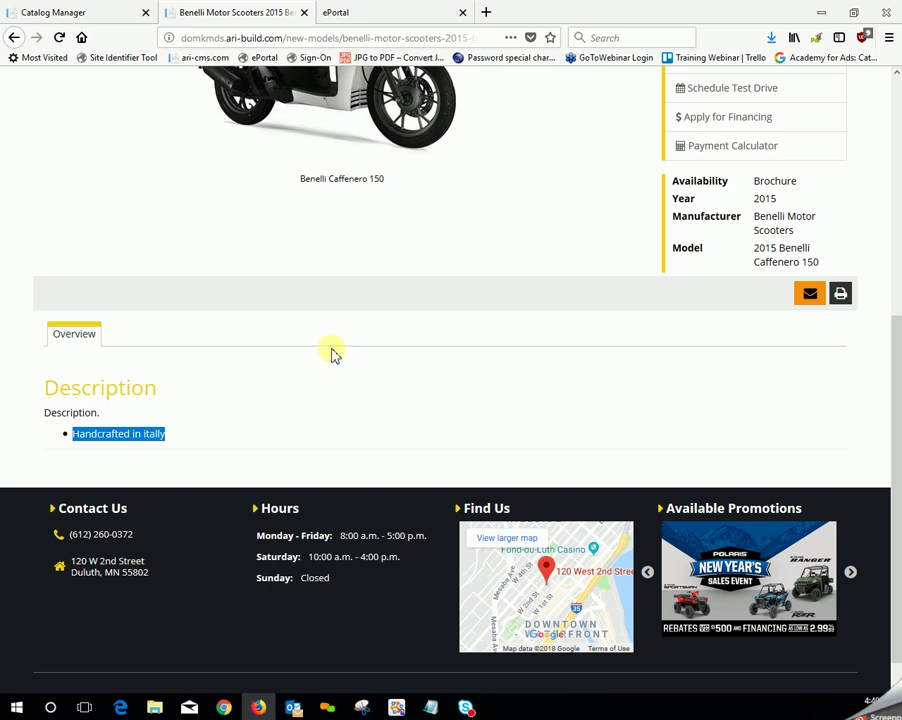
scroll(336, 340, "up", 3)
scroll(336, 340, "up", 1)
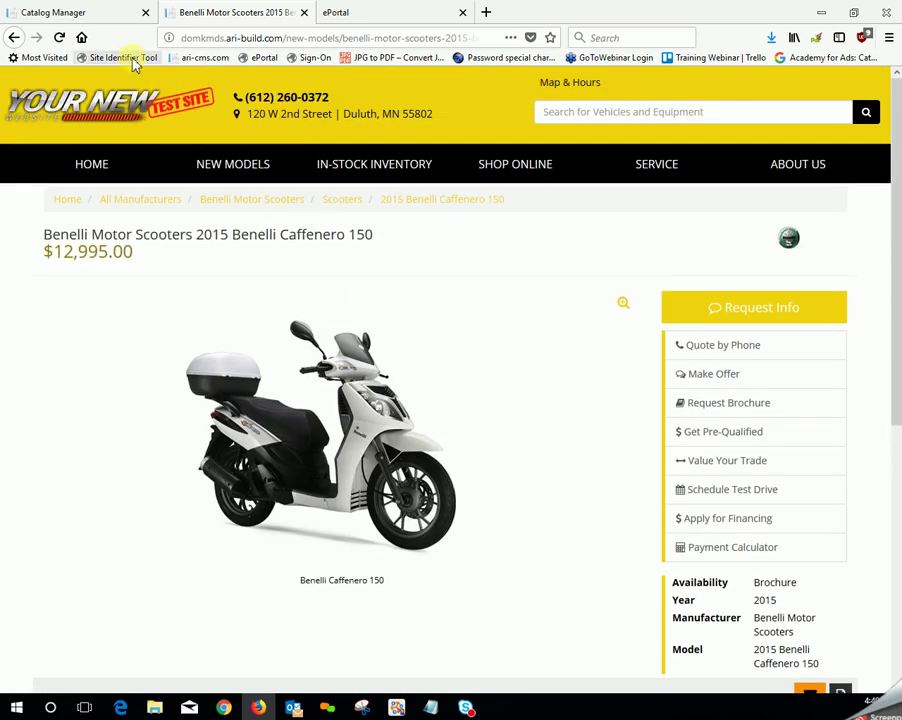
Return to the ARI CMS and open its Dashboard.
left_click(117, 17)
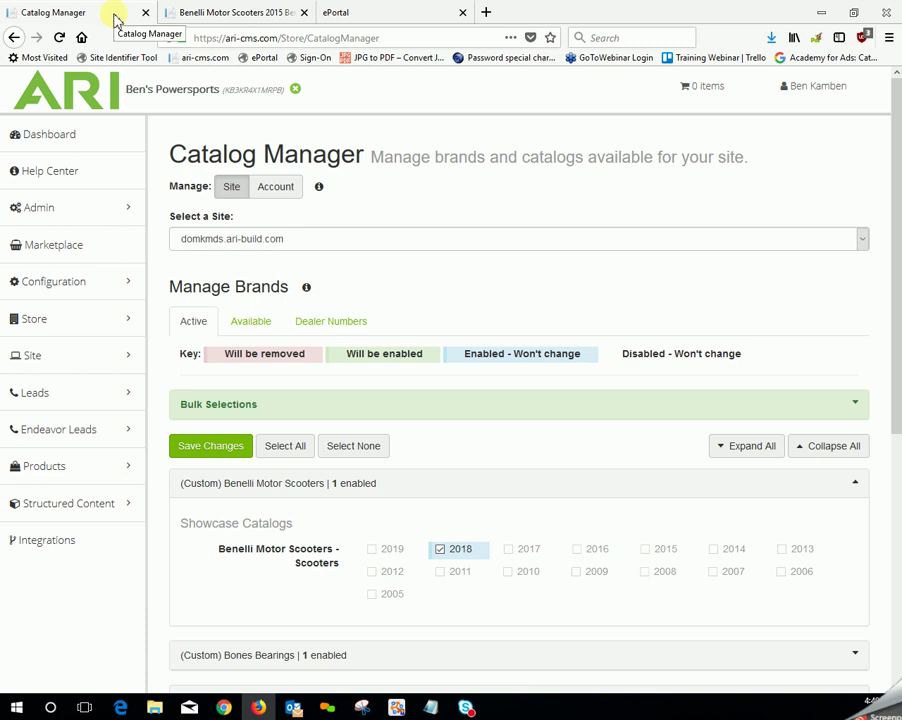
left_click(111, 138)
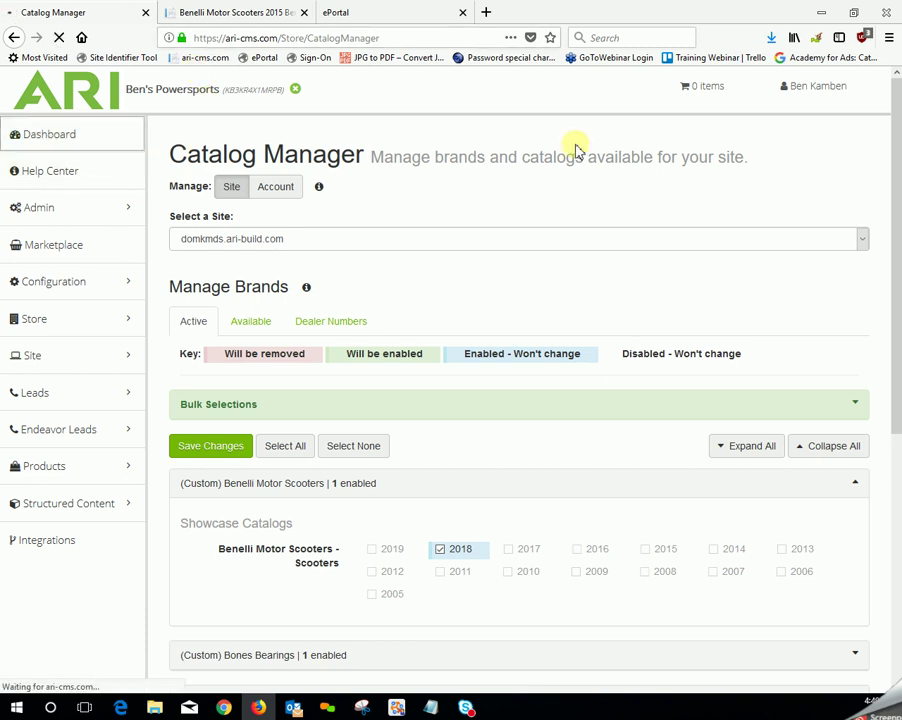